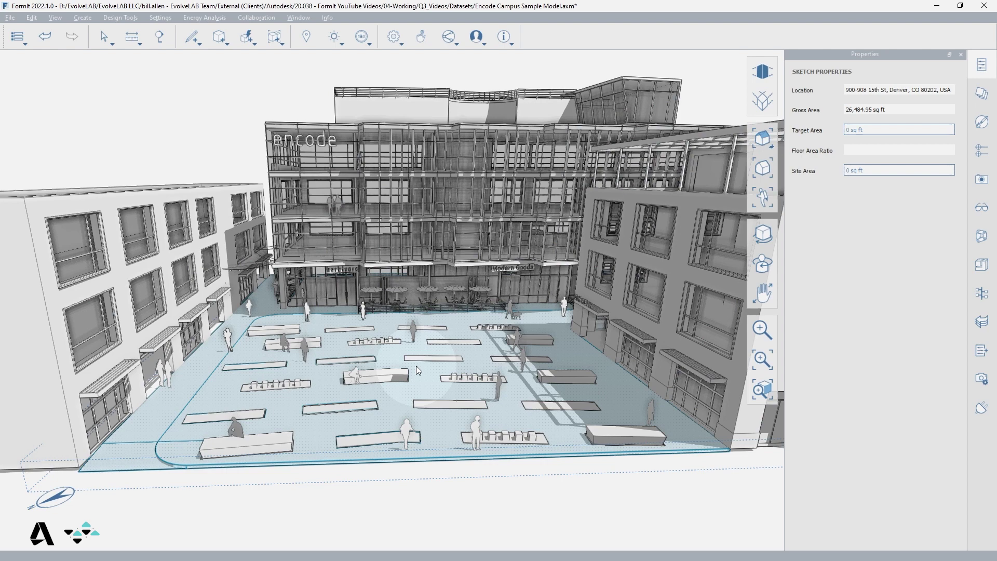
Examine the campus plaza, the box in it, and the storefront behind it from several angles and distances
{"action": "mouse_move", "coordinate": [416, 366]}
{"action": "middle_mouse_down"}
{"action": "mouse_move", "coordinate": [456, 369]}
{"action": "mouse_move", "coordinate": [446, 310]}
{"action": "mouse_move", "coordinate": [400, 374]}
{"action": "mouse_move", "coordinate": [392, 369]}
{"action": "mouse_move", "coordinate": [438, 367]}
{"action": "mouse_move", "coordinate": [434, 406]}
{"action": "mouse_move", "coordinate": [426, 367]}
{"action": "mouse_move", "coordinate": [411, 370]}
{"action": "middle_mouse_up"}
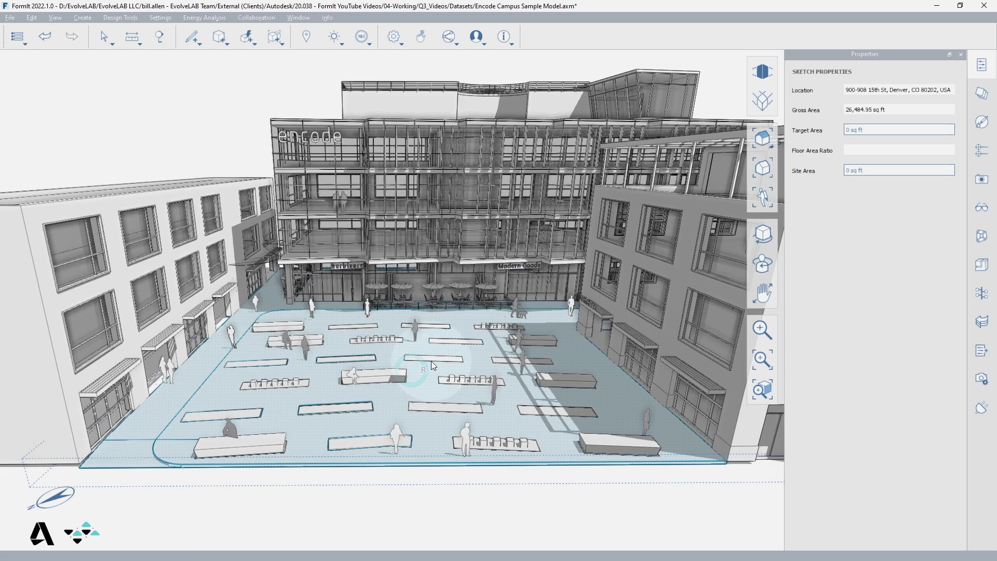
{"action": "right_click_drag", "start_coordinate": [428, 361], "coordinate": [428, 363]}
{"action": "middle_click_drag", "start_coordinate": [427, 362], "coordinate": [401, 383]}
{"action": "middle_click_drag", "start_coordinate": [395, 192], "coordinate": [392, 156]}
{"action": "left_click", "coordinate": [763, 293]}
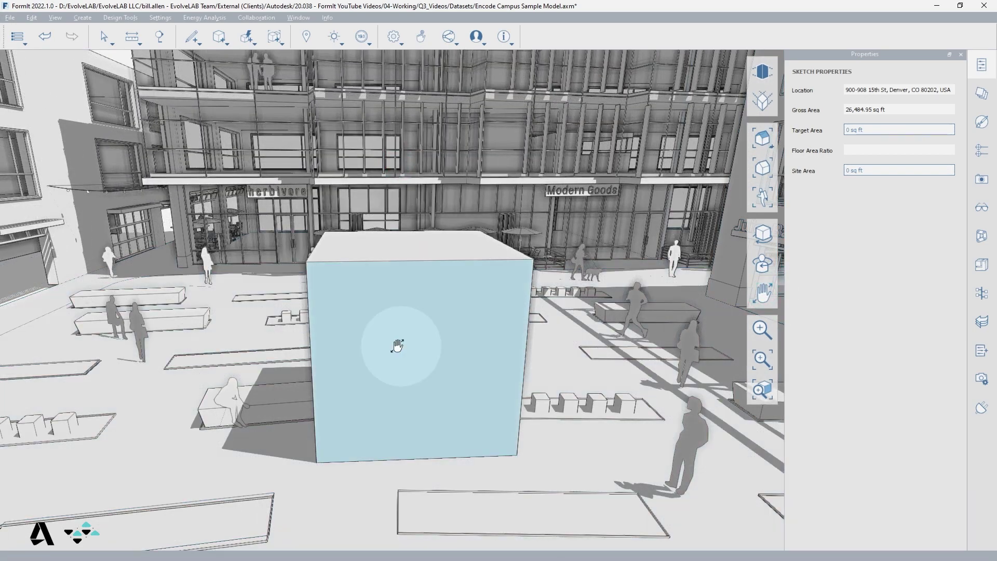
{"action": "left_click_drag", "start_coordinate": [351, 341], "coordinate": [448, 362]}
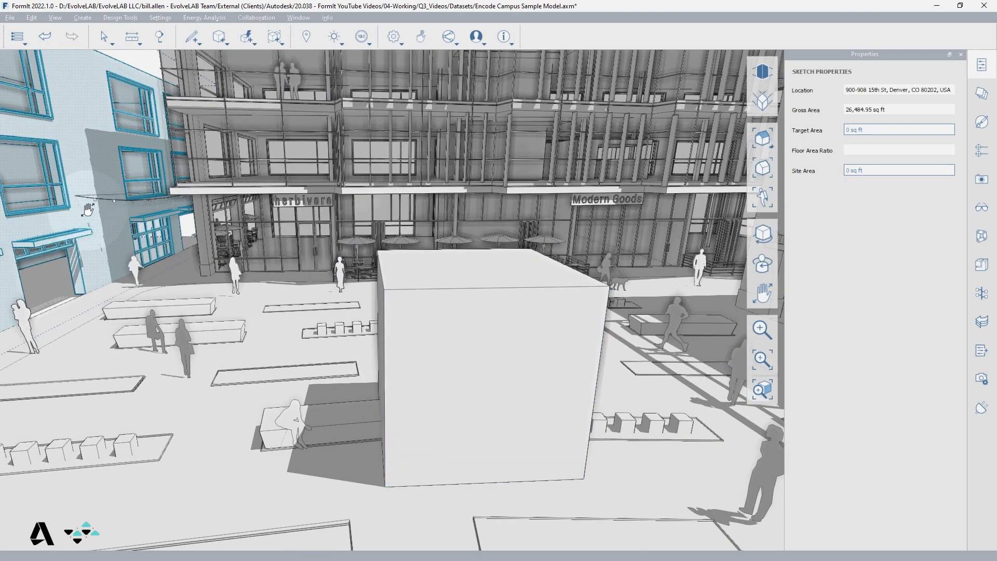
{"action": "left_click_drag", "start_coordinate": [88, 209], "coordinate": [106, 238]}
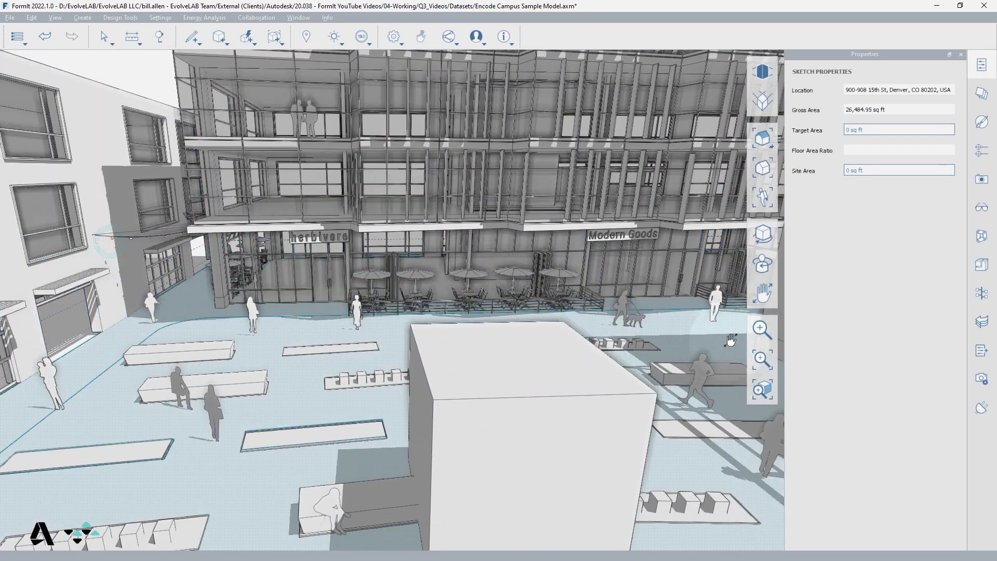
{"action": "left_click", "coordinate": [757, 335]}
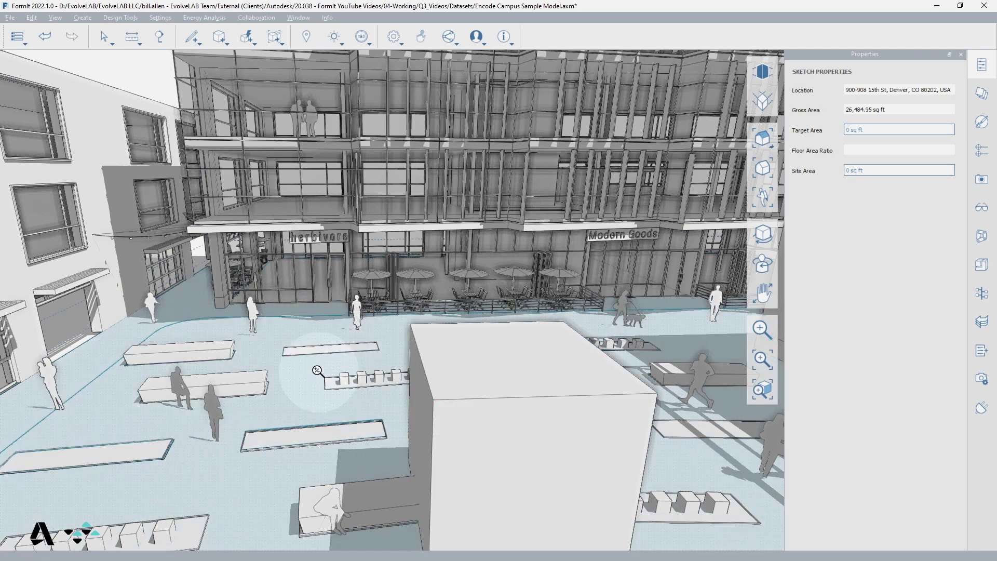
{"action": "left_click", "coordinate": [355, 326]}
{"action": "scroll", "coordinate": [356, 308], "scroll_direction": "up", "scroll_amount": 5}
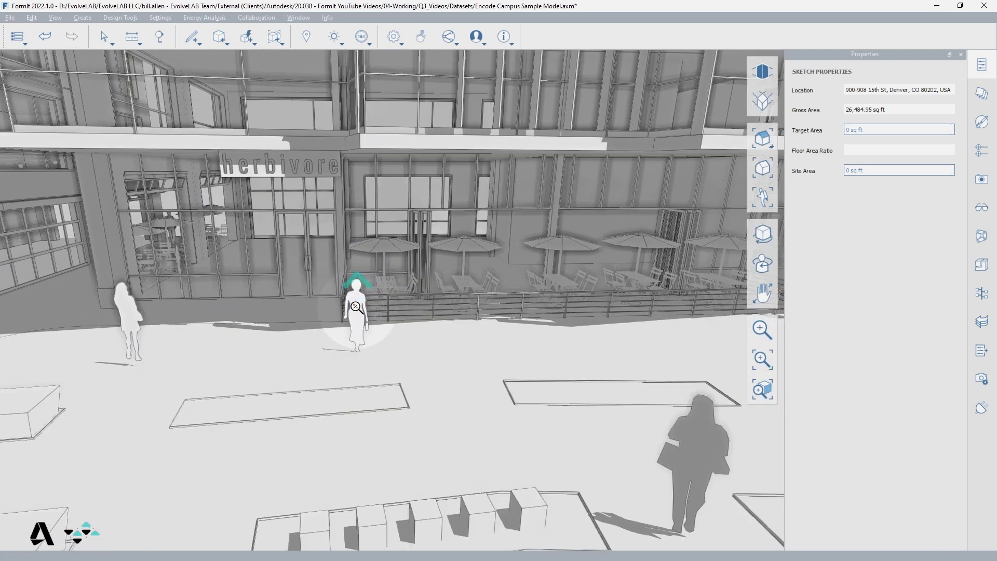
{"action": "scroll", "coordinate": [357, 307], "scroll_direction": "down", "scroll_amount": 10}
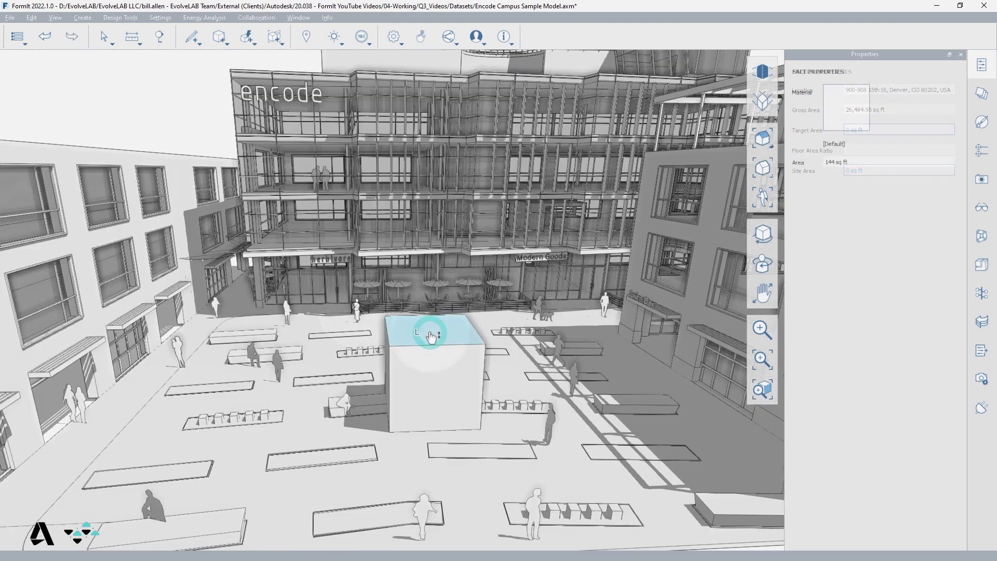
Extrude the top face of the plaza box upward, setting the distance to 12' and revising it to 20'
{"action": "left_click_drag", "start_coordinate": [425, 330], "coordinate": [433, 253]}
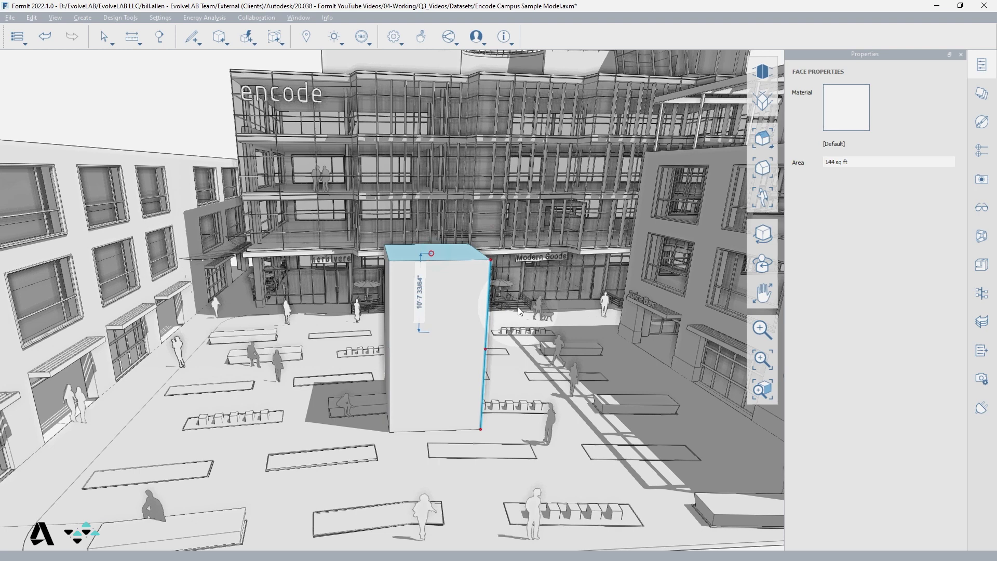
{"action": "key", "text": "Tab"}
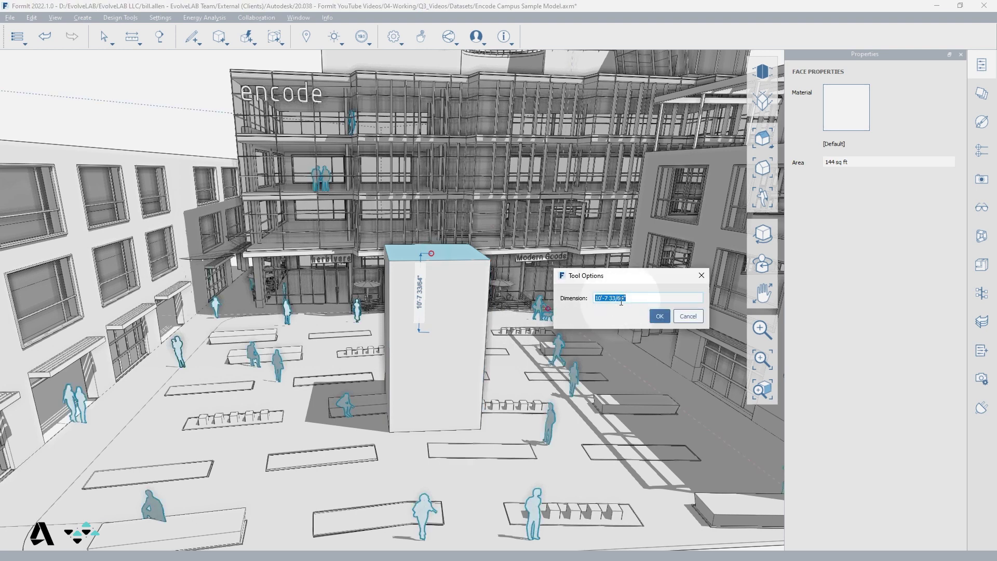
{"action": "left_click", "coordinate": [688, 315]}
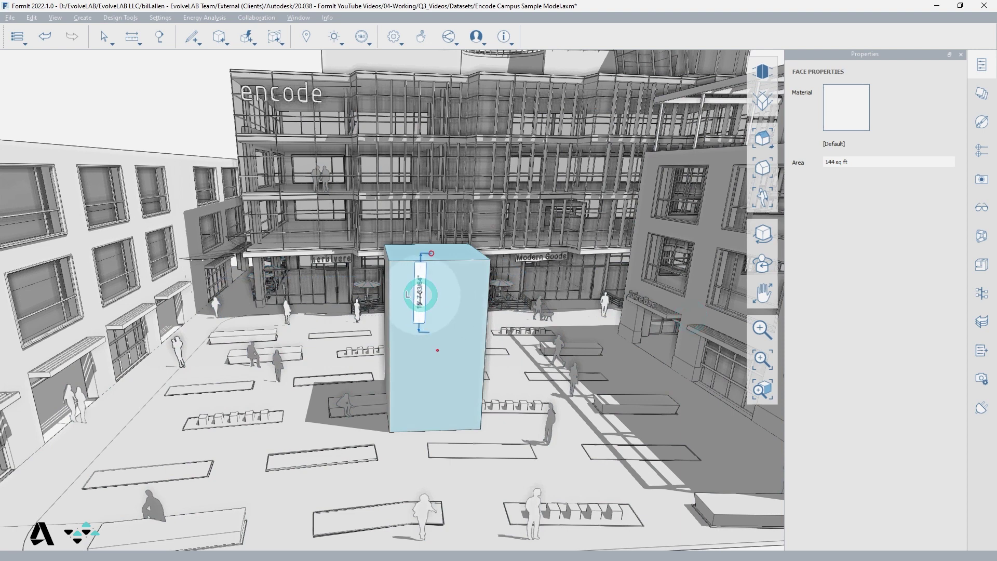
{"action": "type", "text": "12'"}
{"action": "key", "text": "Return"}
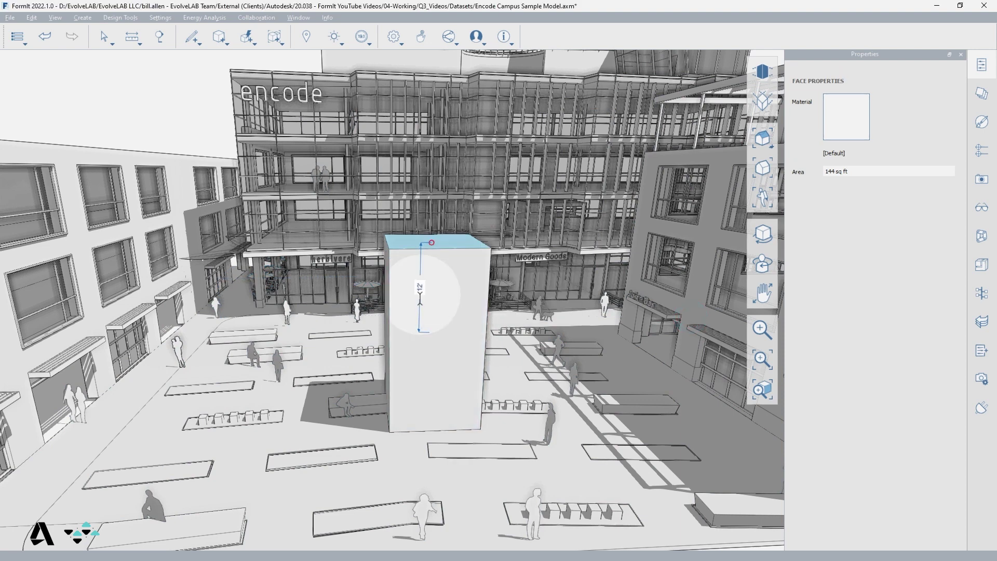
{"action": "left_click", "coordinate": [420, 286]}
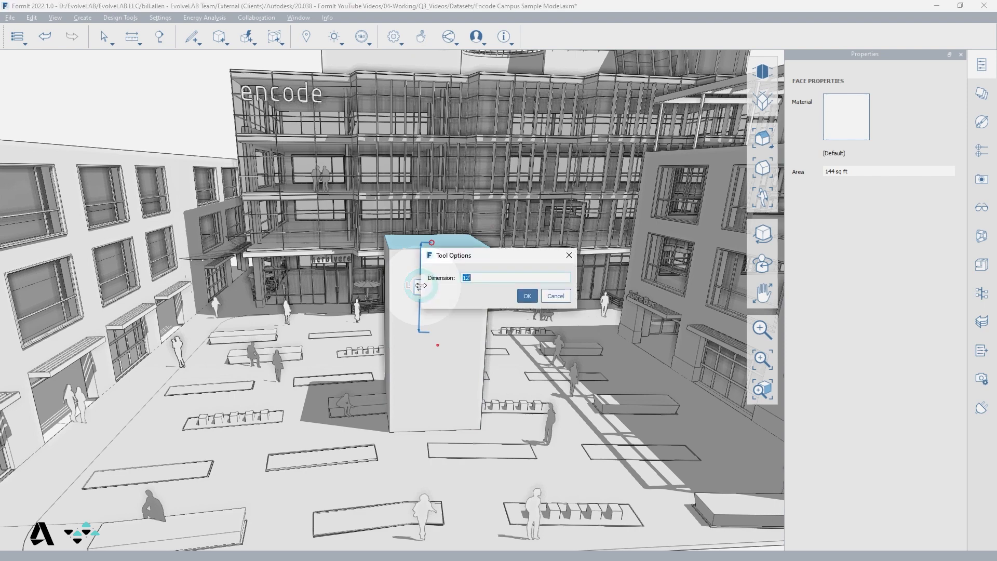
{"action": "key", "text": "Return"}
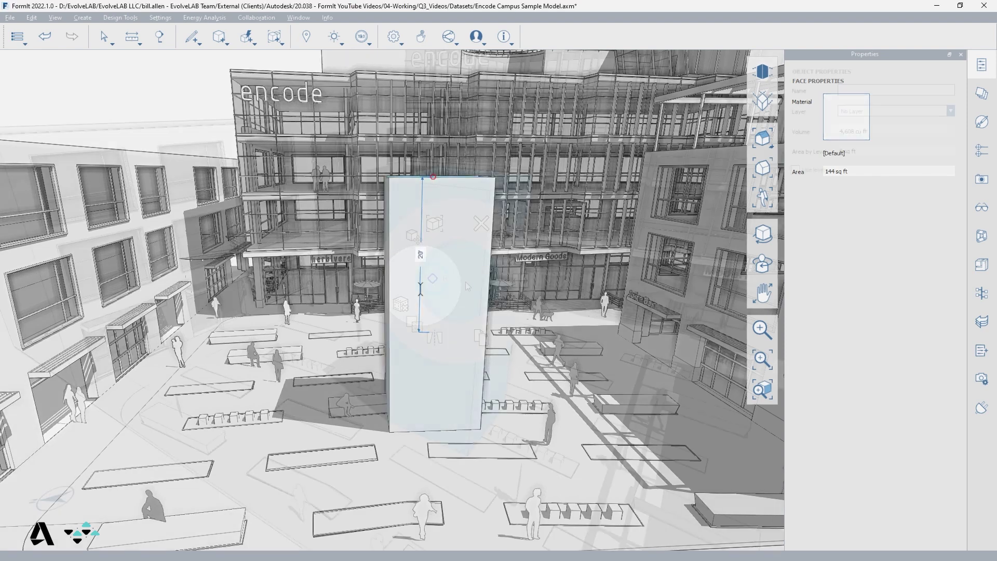
Resize the whole plaza box from its side grip, setting the horizontal width dimension to 16
{"action": "left_click", "coordinate": [516, 290]}
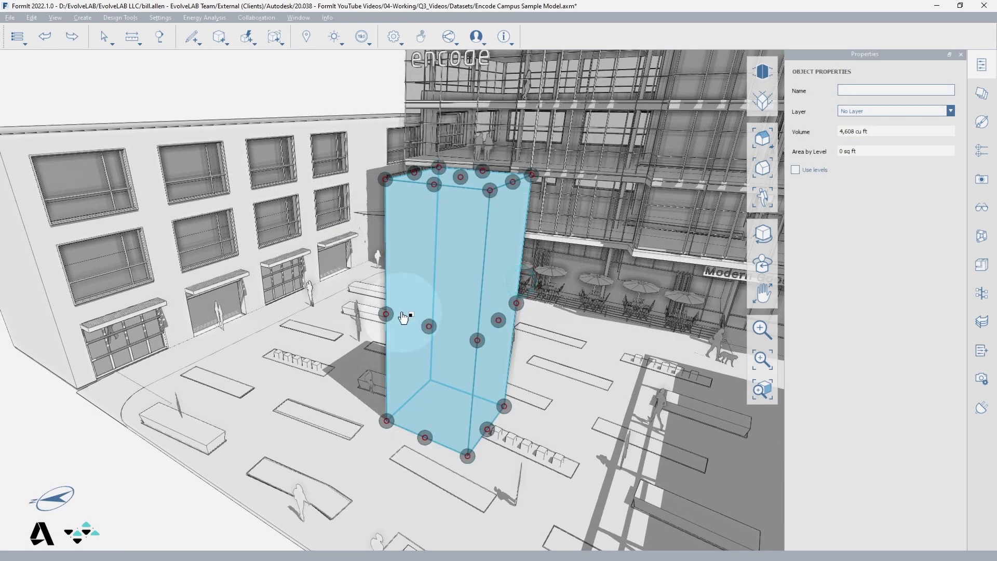
{"action": "left_click_drag", "start_coordinate": [397, 315], "coordinate": [392, 319]}
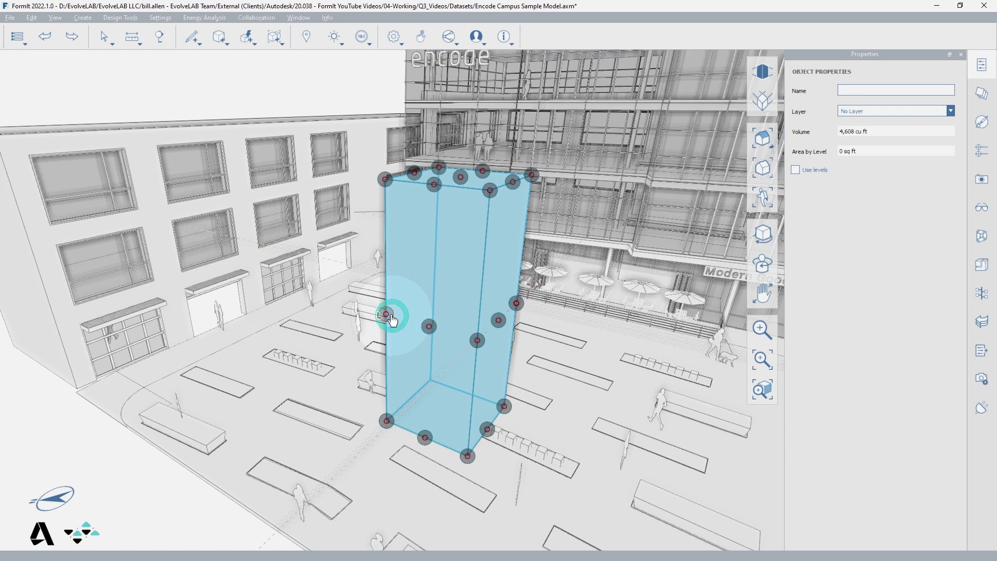
{"action": "left_click", "coordinate": [392, 316]}
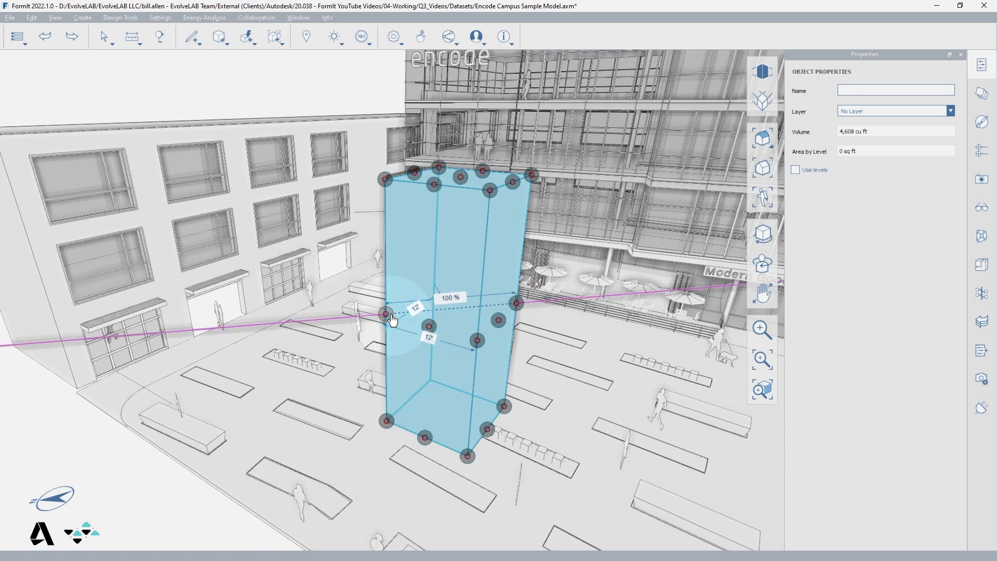
{"action": "key", "text": "Tab"}
{"action": "left_click_drag", "start_coordinate": [452, 289], "coordinate": [585, 287]}
{"action": "left_click", "coordinate": [667, 323]}
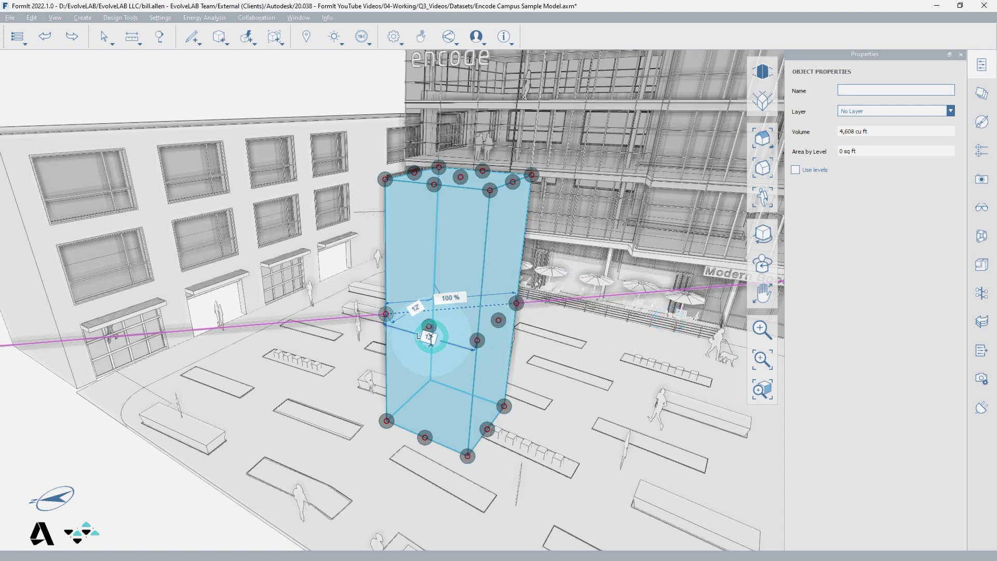
{"action": "key", "text": "Tab"}
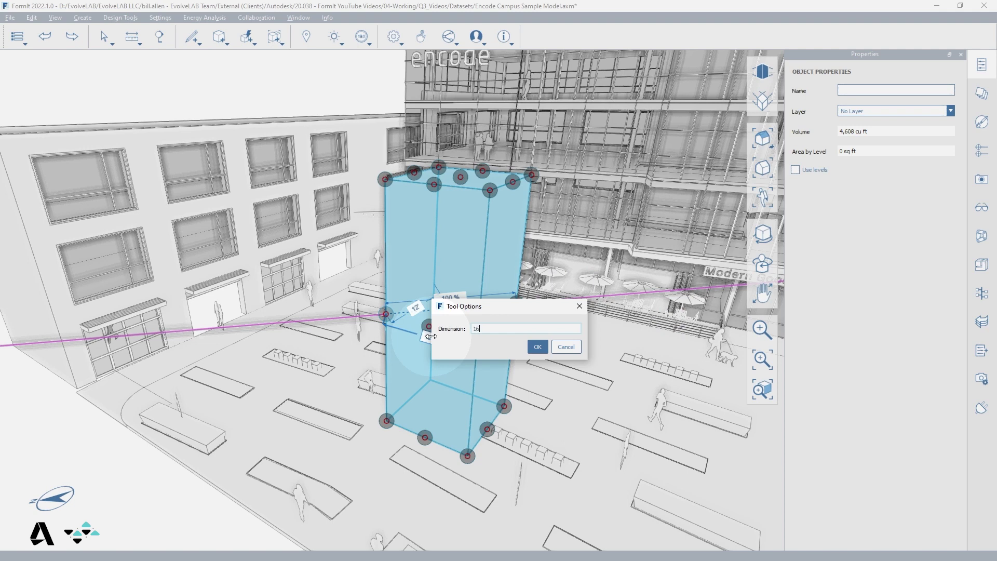
{"action": "type", "text": "16"}
{"action": "key", "text": "Return"}
{"action": "key", "text": "Escape"}
Turn on Pre-selection Highlight and check its effect on the surrounding buildings
{"action": "left_click", "coordinate": [160, 17]}
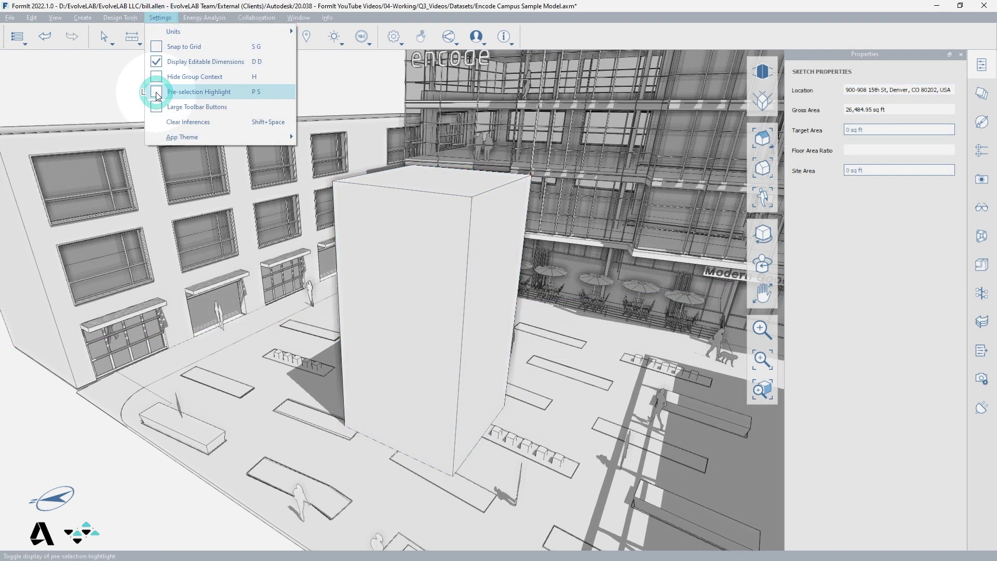
{"action": "left_click", "coordinate": [158, 95]}
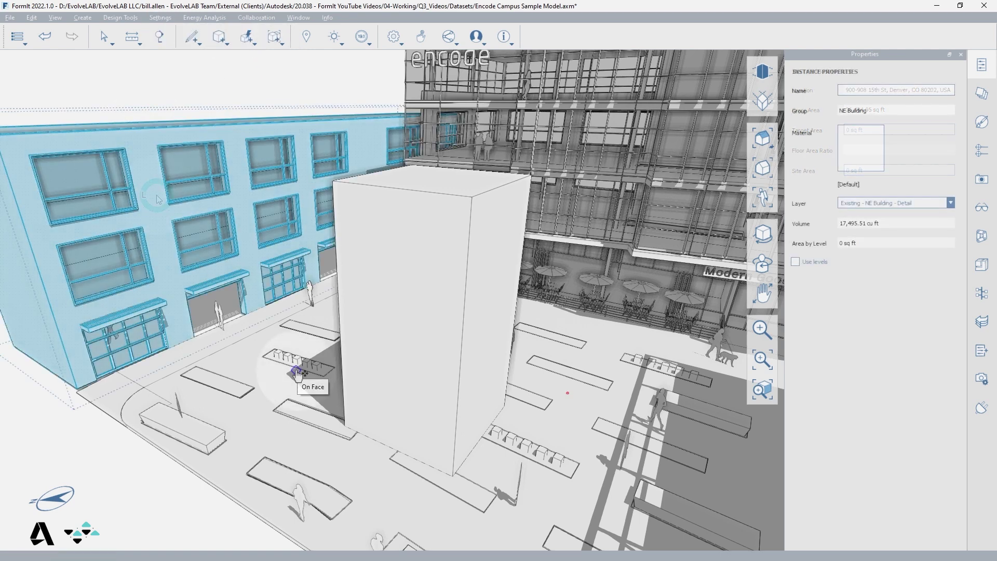
{"action": "key", "text": "Escape"}
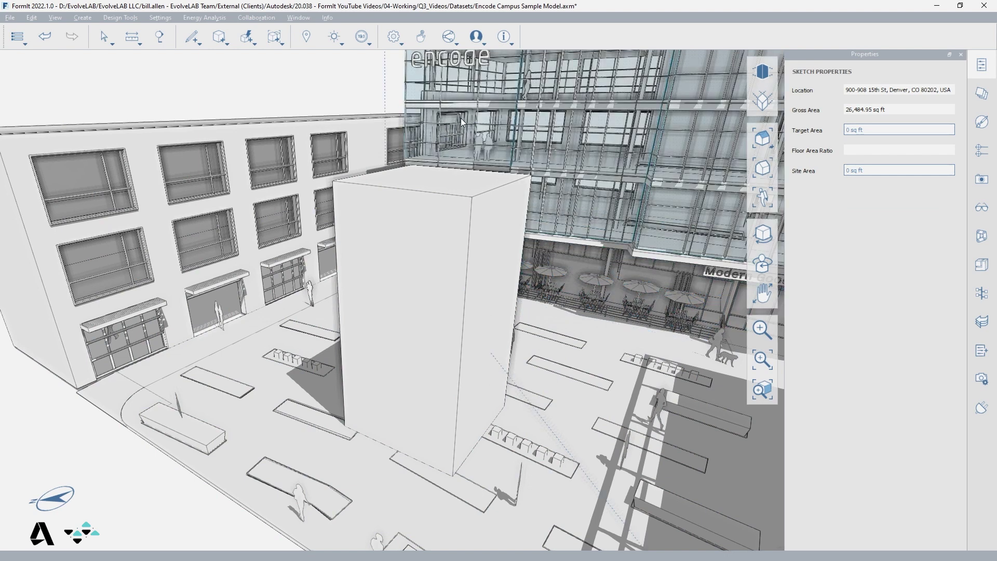
Turn off the Pre-selection Highlight setting
{"action": "left_click", "coordinate": [160, 17]}
{"action": "left_click", "coordinate": [155, 94]}
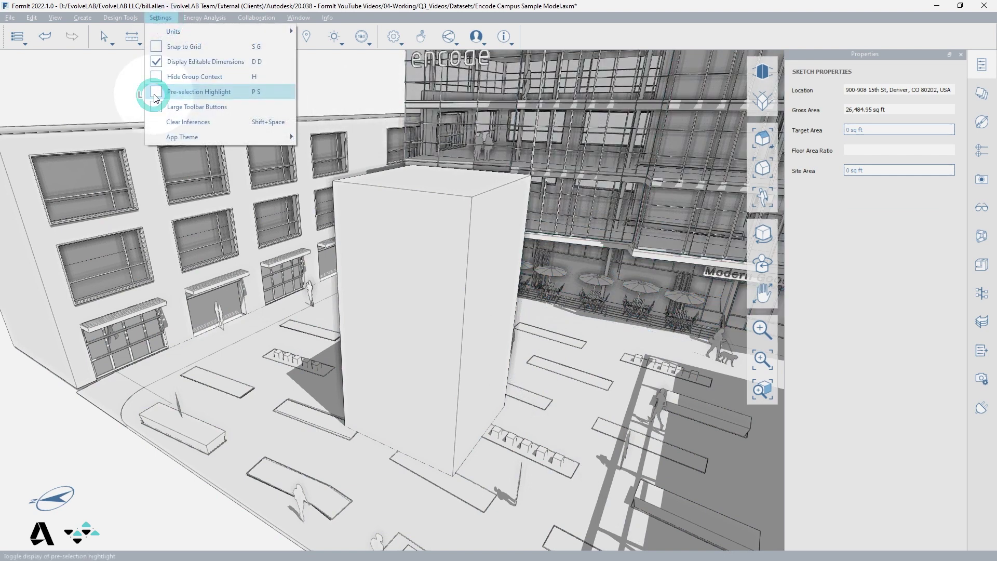
{"action": "left_click", "coordinate": [118, 94]}
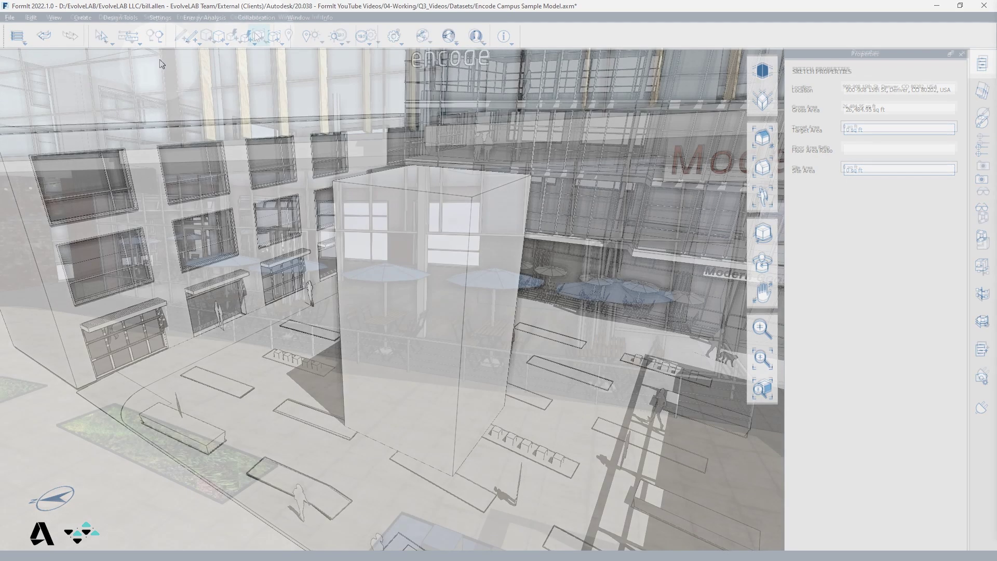
Use Edit Group to enter a café chair's group beside the middle umbrella table, and leave it again
{"action": "left_click", "coordinate": [259, 36]}
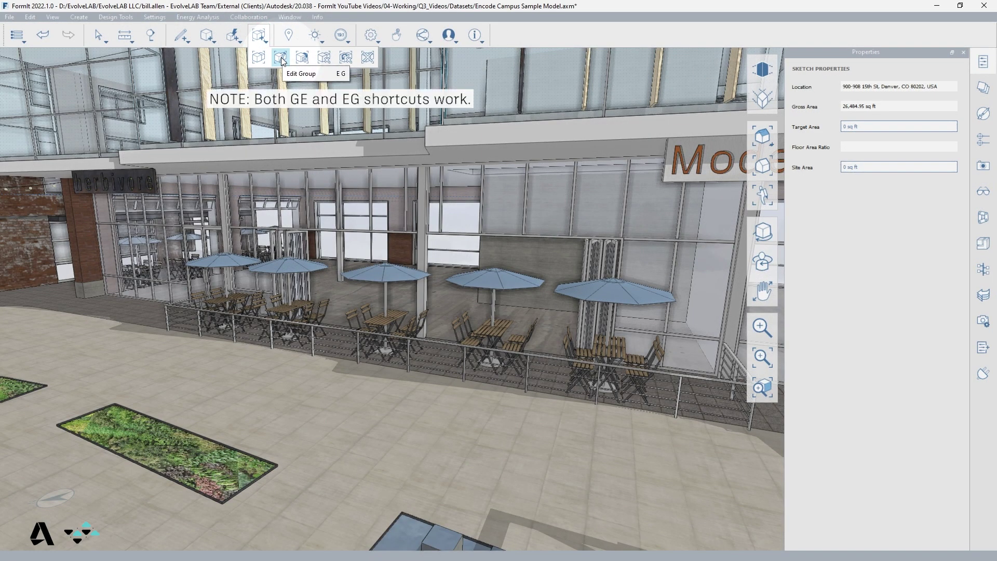
{"action": "left_click", "coordinate": [283, 59]}
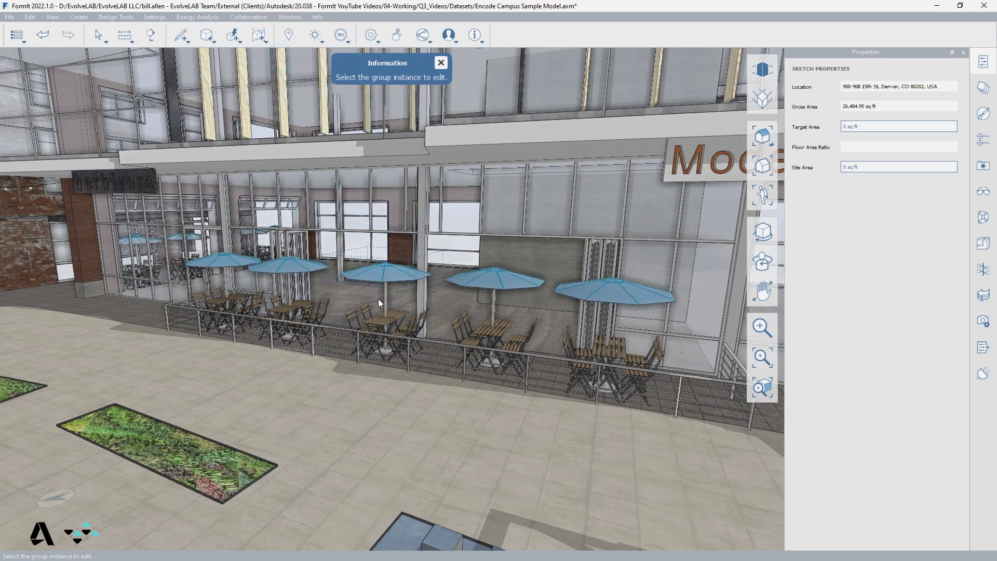
{"action": "scroll", "coordinate": [385, 320], "scroll_direction": "up", "scroll_amount": 5}
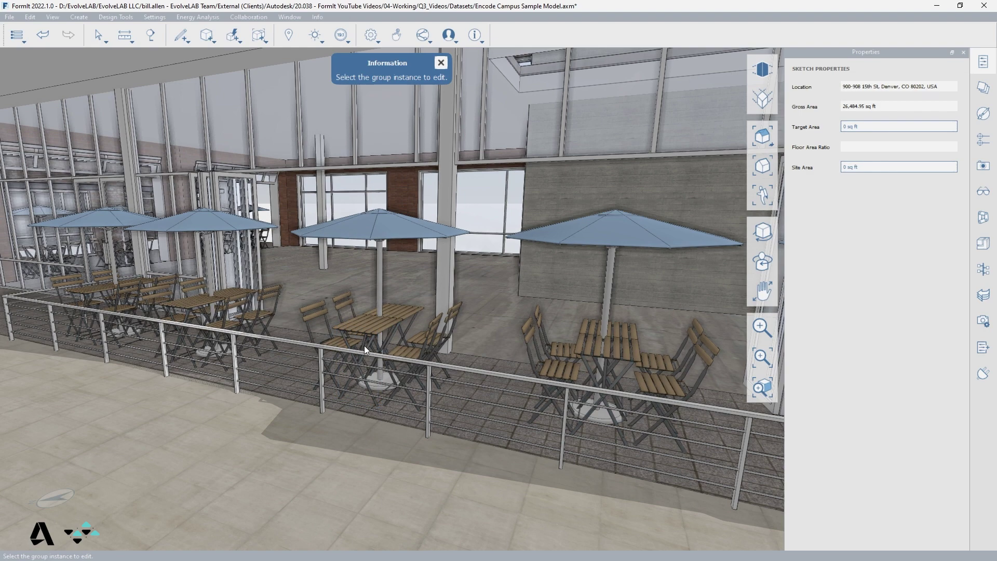
{"action": "left_click", "coordinate": [305, 314]}
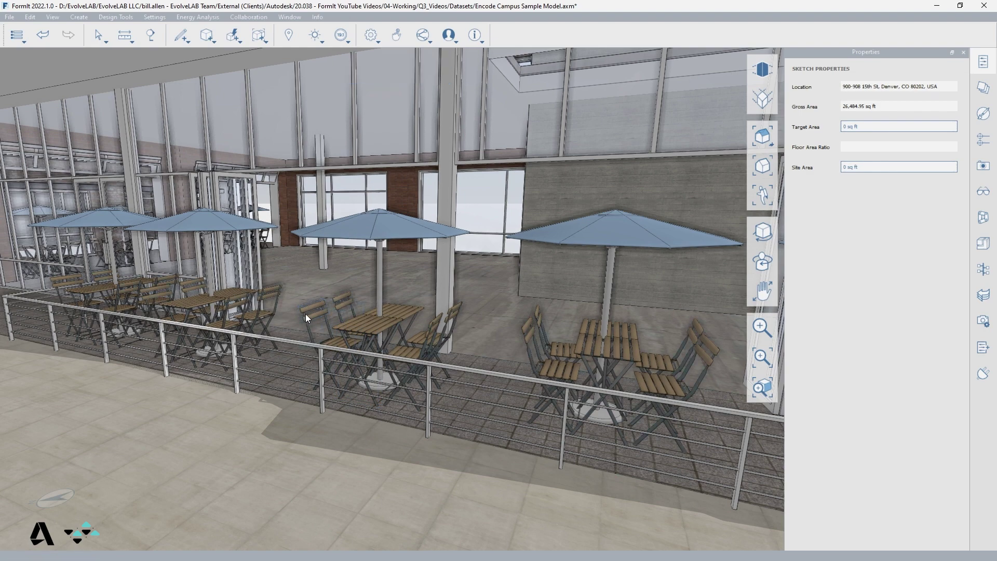
{"action": "double_click", "coordinate": [341, 307]}
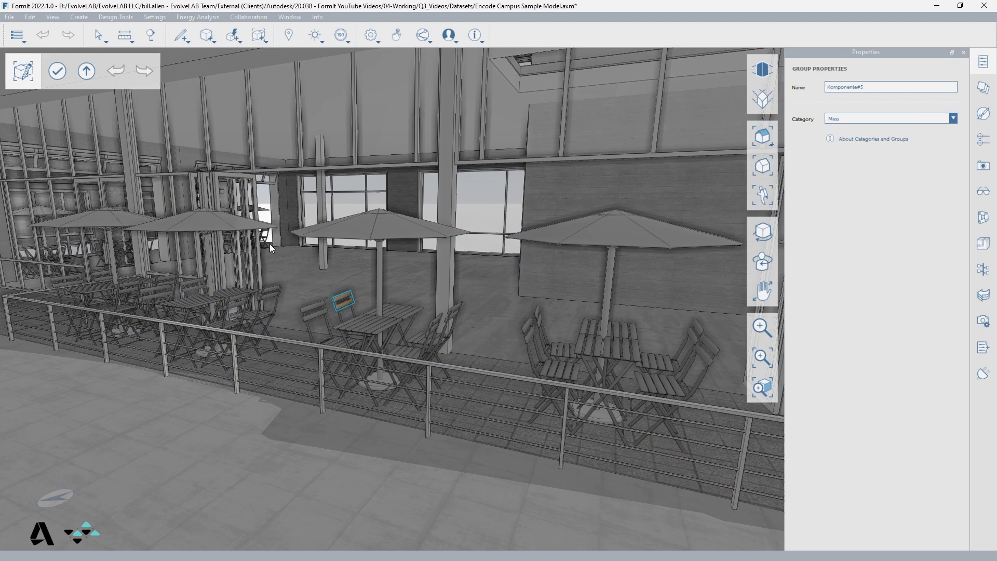
{"action": "scroll", "coordinate": [212, 197], "scroll_direction": "up", "scroll_amount": 3}
{"action": "double_click", "coordinate": [211, 196]}
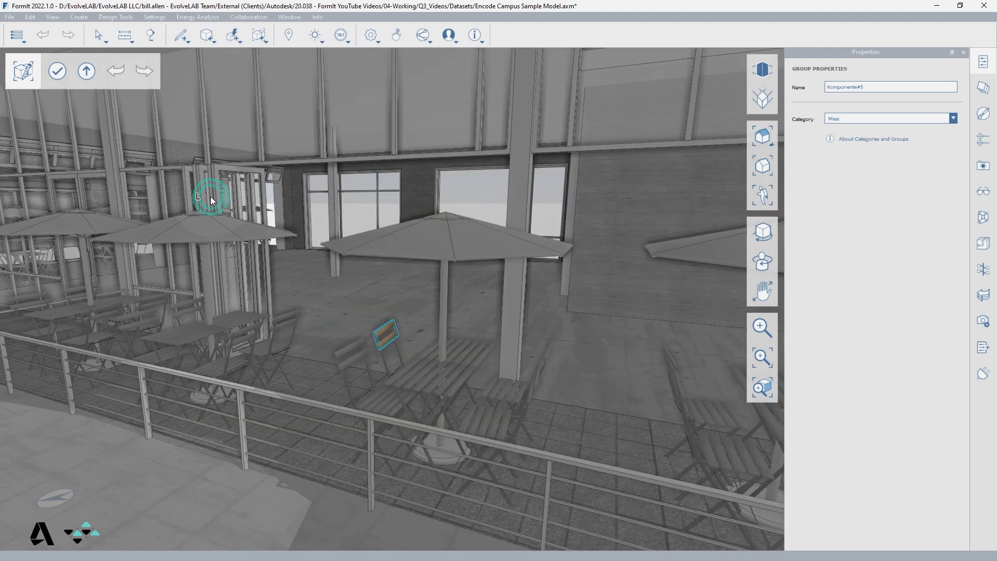
Enter the folding glass door's group for editing, switch to the neighbouring umbrella's base group, and exit it
{"action": "scroll", "coordinate": [230, 189], "scroll_direction": "up", "scroll_amount": 3}
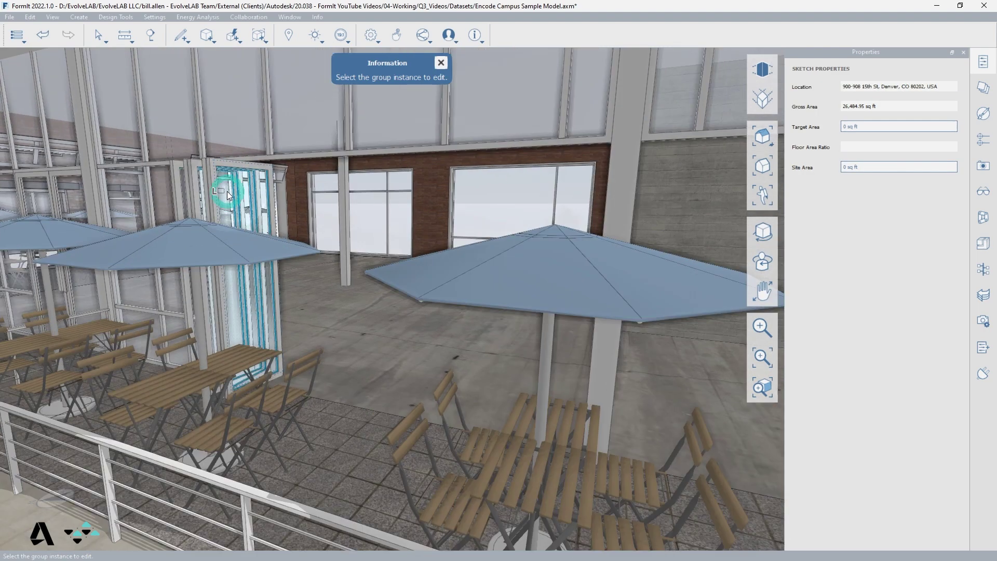
{"action": "double_click", "coordinate": [227, 191]}
{"action": "left_click", "coordinate": [252, 210]}
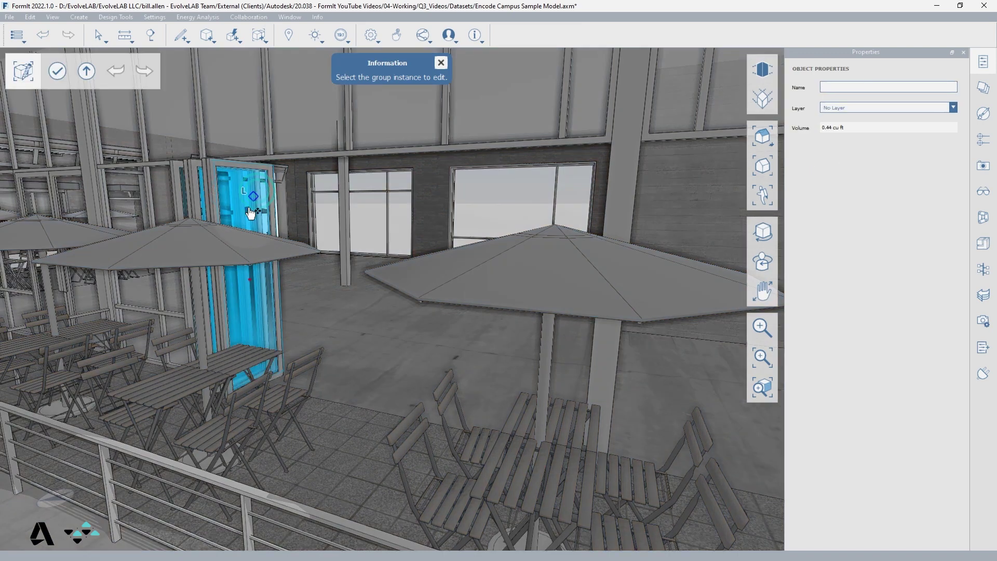
{"action": "key", "text": "Escape"}
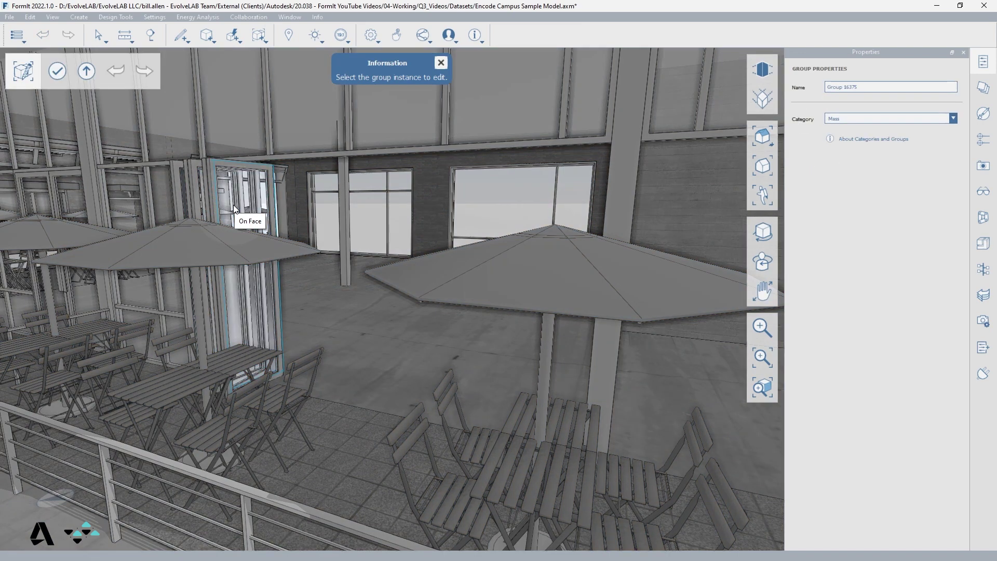
{"action": "double_click", "coordinate": [202, 346]}
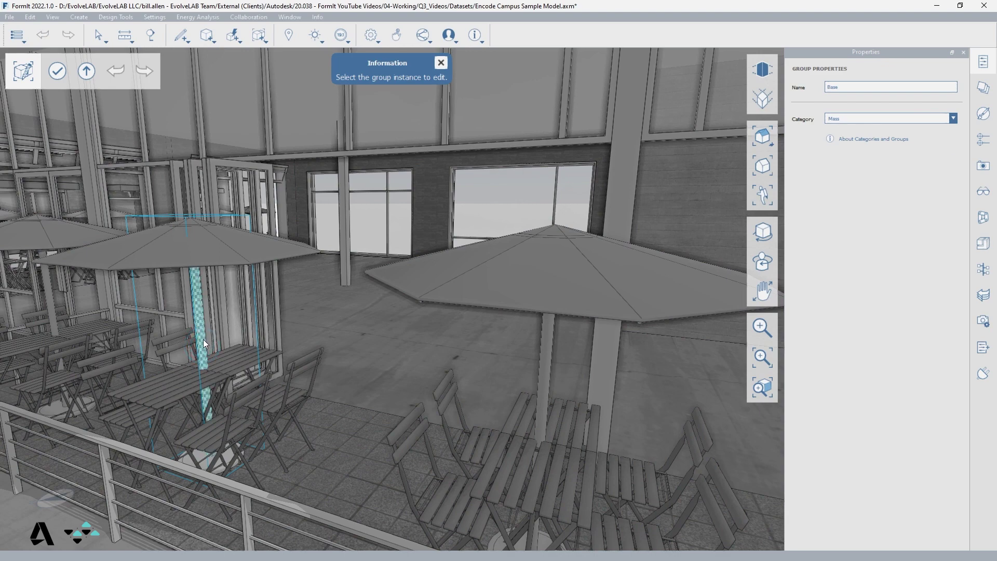
{"action": "key", "text": "Escape"}
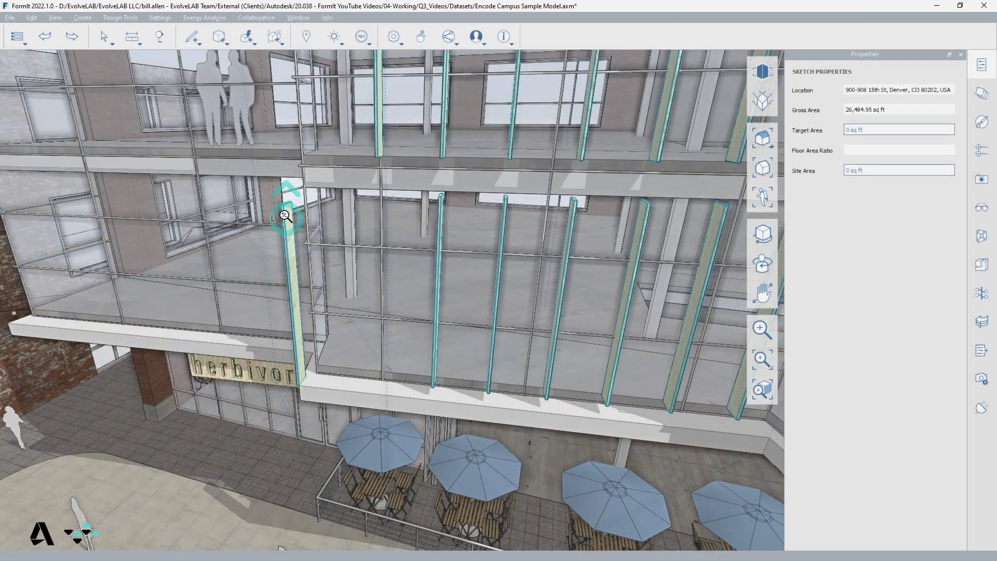
Open the facade's vertical fin array group above the herbivore sign for editing
{"action": "scroll", "coordinate": [285, 215], "scroll_direction": "up", "scroll_amount": 1}
{"action": "double_click", "coordinate": [286, 215]}
{"action": "double_click", "coordinate": [287, 213]}
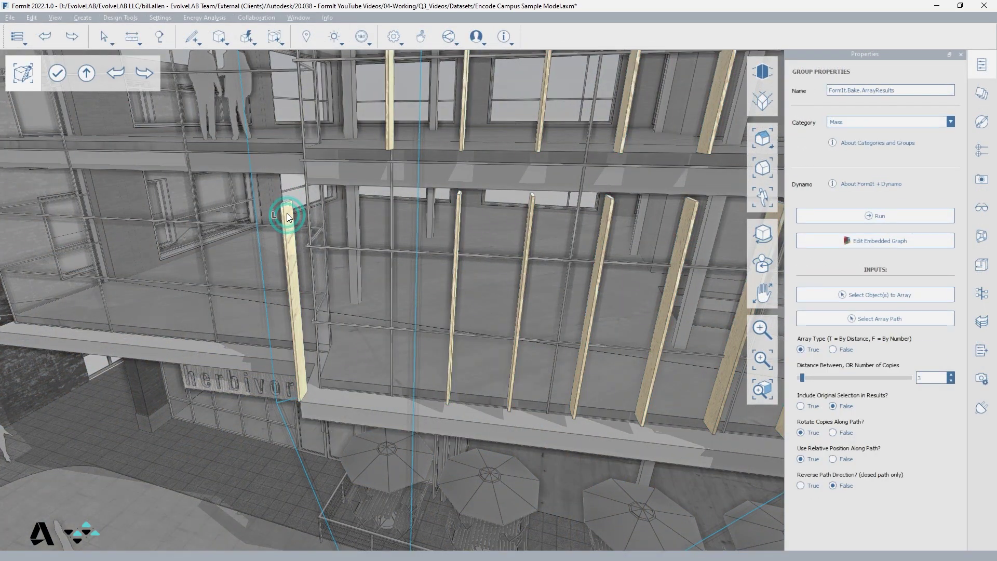
Move the corner fin along the facade to line up with the fin above, matching the spacing of the neighbouring fins
{"action": "left_click", "coordinate": [287, 213]}
{"action": "left_click_drag", "start_coordinate": [283, 208], "coordinate": [389, 161]}
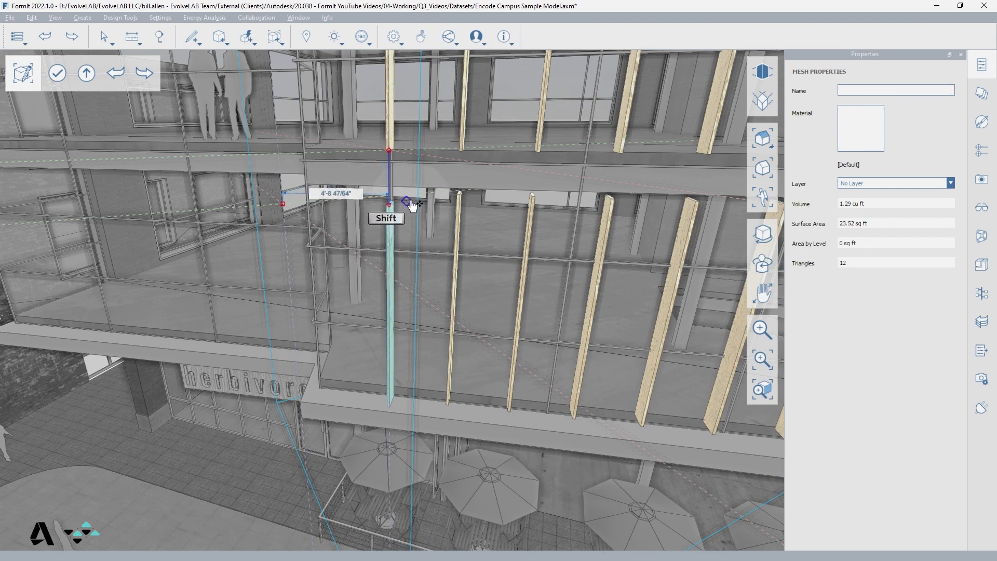
{"action": "left_click_drag", "start_coordinate": [413, 205], "coordinate": [454, 200], "text": "shift"}
{"action": "left_click", "coordinate": [460, 196], "text": "shift"}
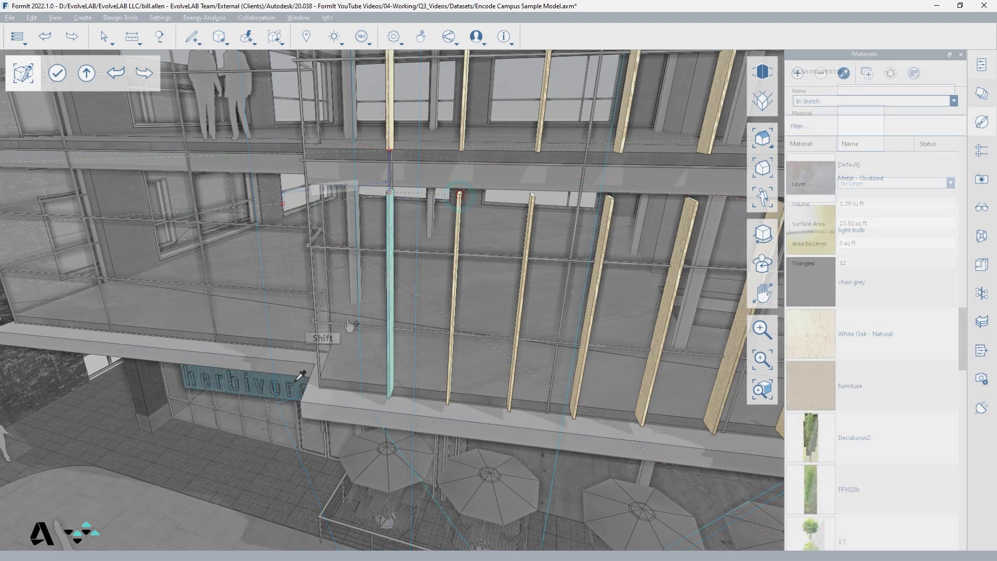
Sample the Metal - Oxidized material from the herbivore sign and paint it onto the moved fin
{"action": "left_click", "coordinate": [295, 380]}
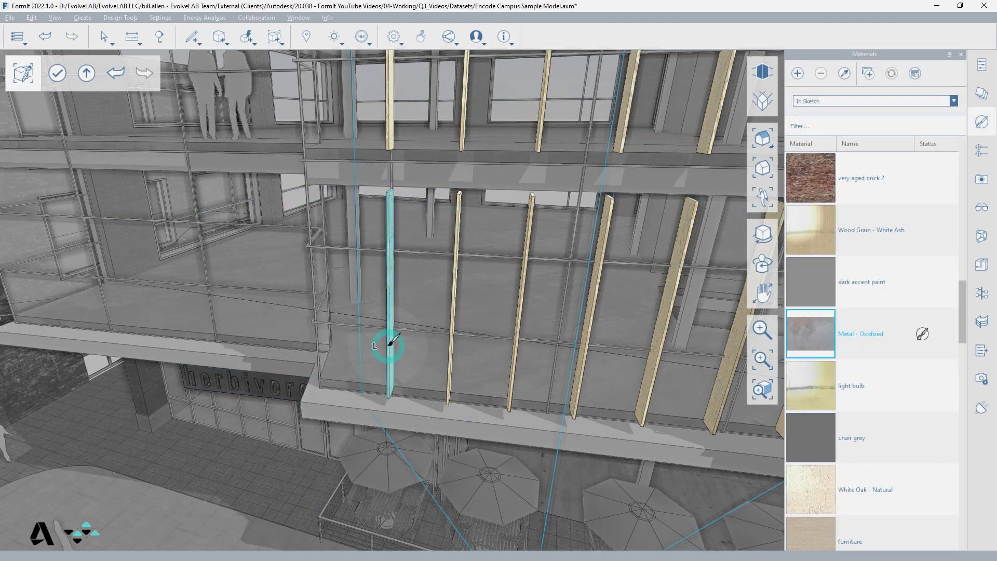
{"action": "scroll", "coordinate": [411, 392], "scroll_direction": "up", "scroll_amount": 10}
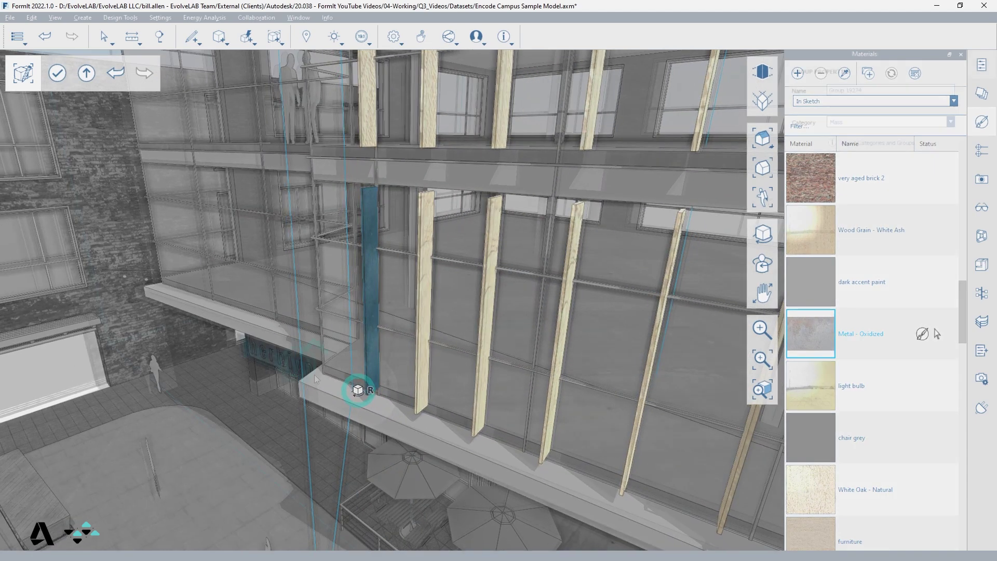
{"action": "key", "text": "Escape"}
Turn on Hide Group Context while editing the herbivore sign's group, isolating the sign from the building
{"action": "middle_click_drag", "start_coordinate": [309, 371], "coordinate": [356, 328]}
{"action": "left_click", "coordinate": [161, 17]}
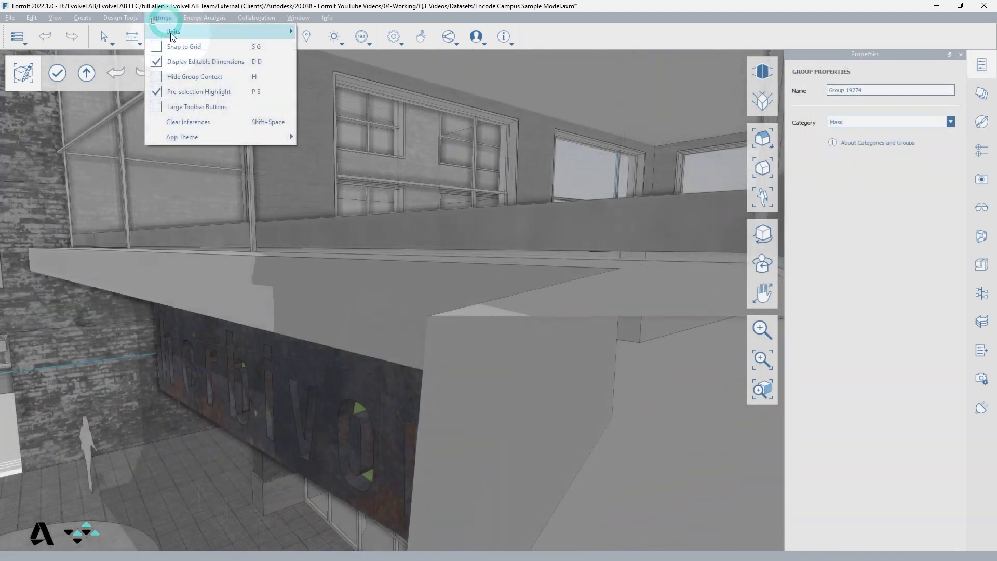
{"action": "left_click", "coordinate": [156, 77]}
{"action": "middle_click_drag", "start_coordinate": [274, 304], "coordinate": [454, 380]}
{"action": "scroll", "coordinate": [507, 374], "scroll_direction": "down", "scroll_amount": 5}
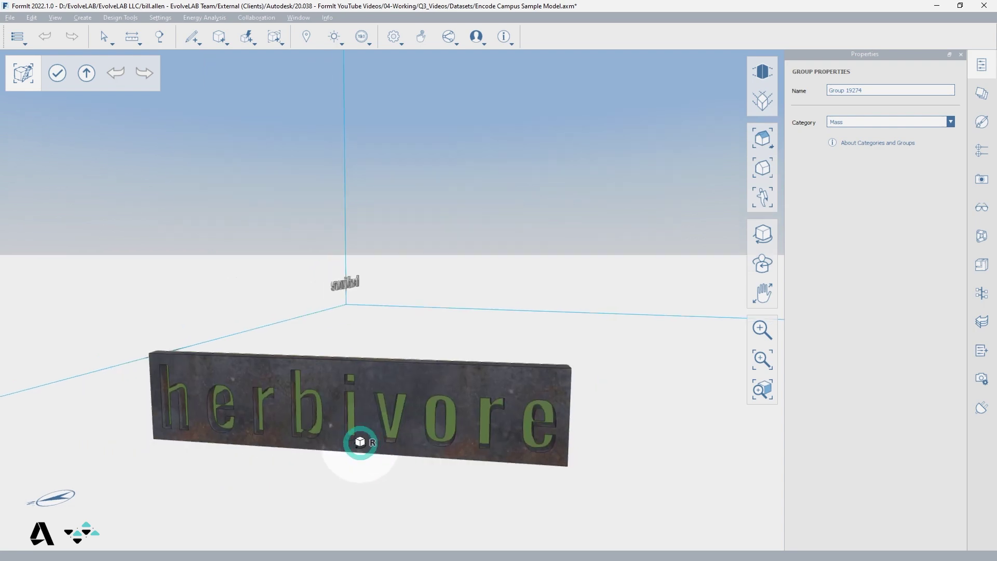
Leave the herbivore sign's group and open the ground-floor storefront glazing below it for editing
{"action": "double_click", "coordinate": [261, 260]}
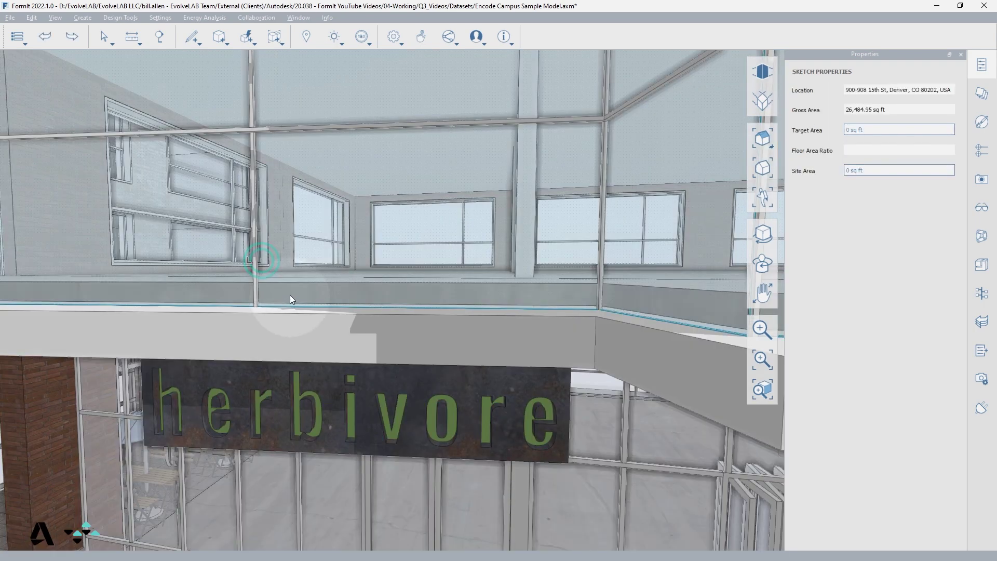
{"action": "scroll", "coordinate": [332, 323], "scroll_direction": "down", "scroll_amount": 3}
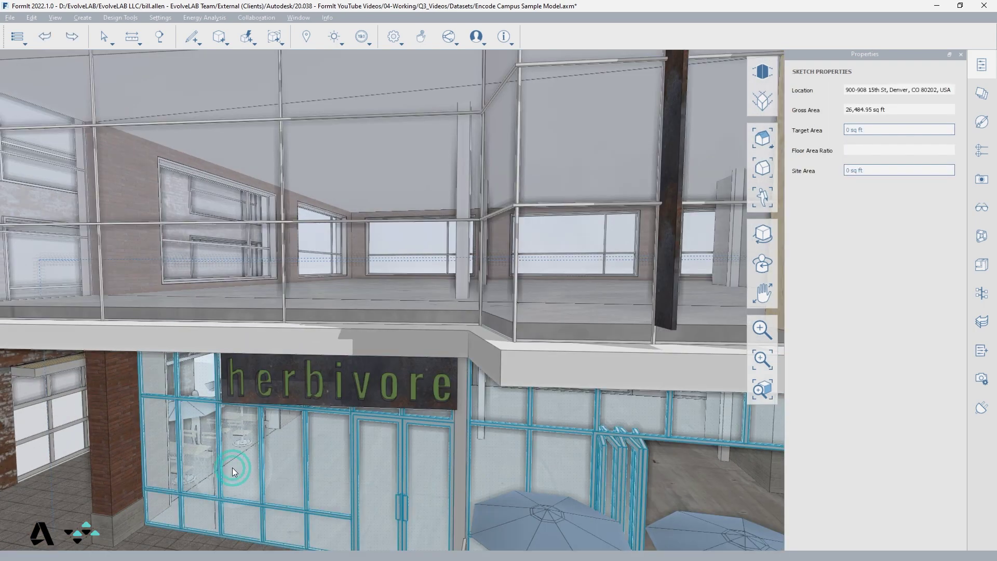
{"action": "double_click", "coordinate": [232, 467]}
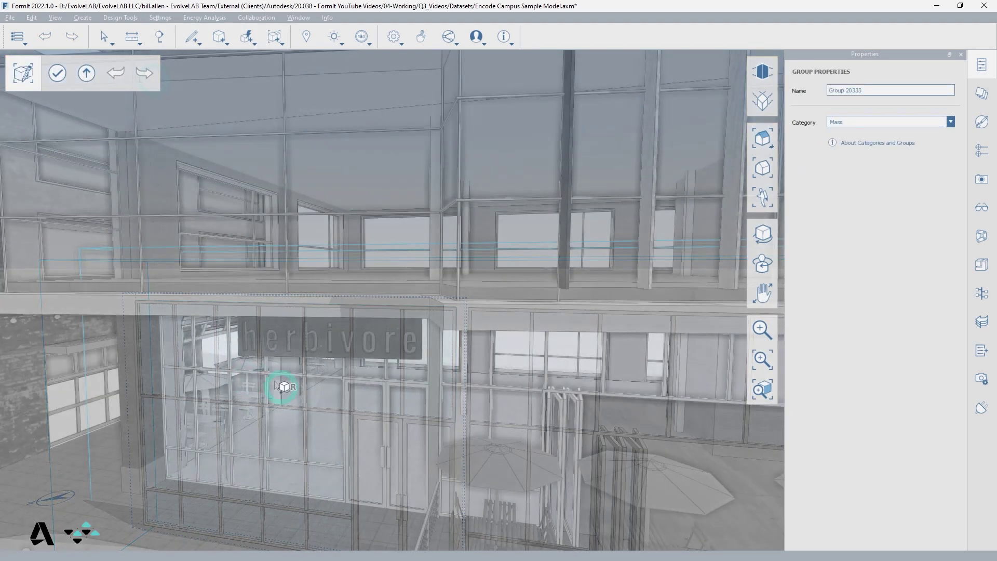
{"action": "middle_click_drag", "start_coordinate": [283, 383], "coordinate": [351, 420]}
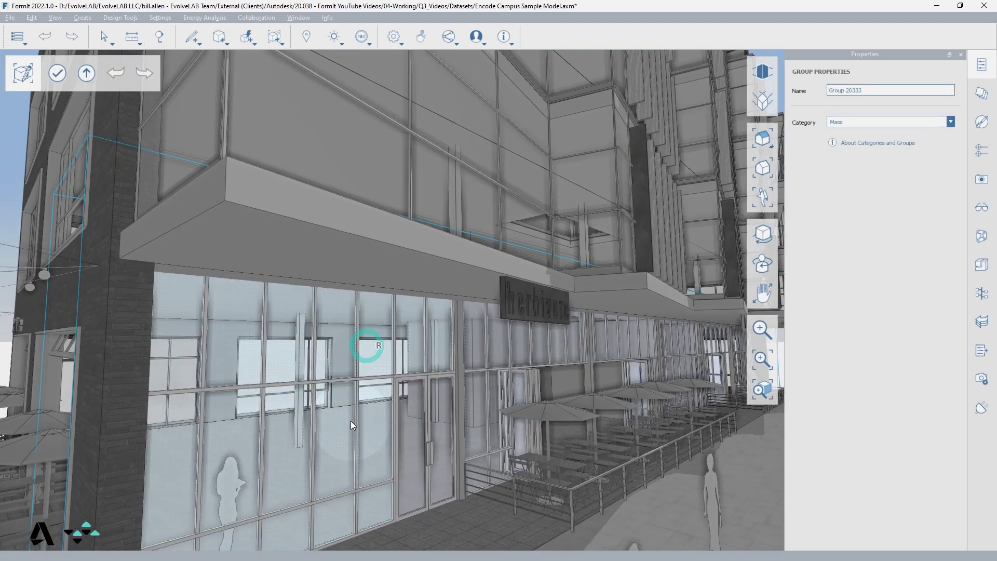
{"action": "left_click", "coordinate": [344, 433]}
Toggle Hide Group Context while viewing the glazing group from behind the obstructing brick wall
{"action": "scroll", "coordinate": [289, 460], "scroll_direction": "up", "scroll_amount": 5}
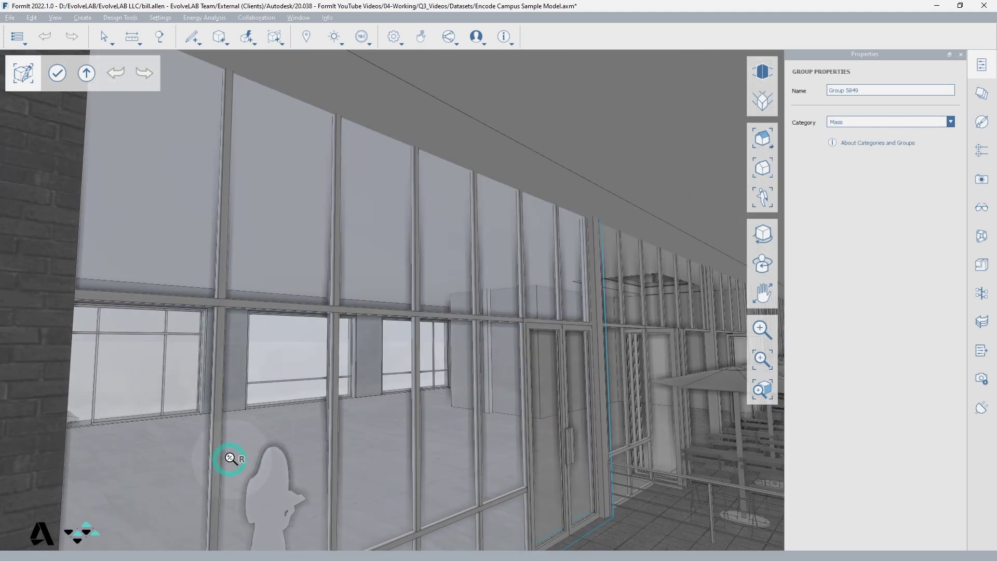
{"action": "middle_click_drag", "start_coordinate": [230, 459], "coordinate": [310, 459]}
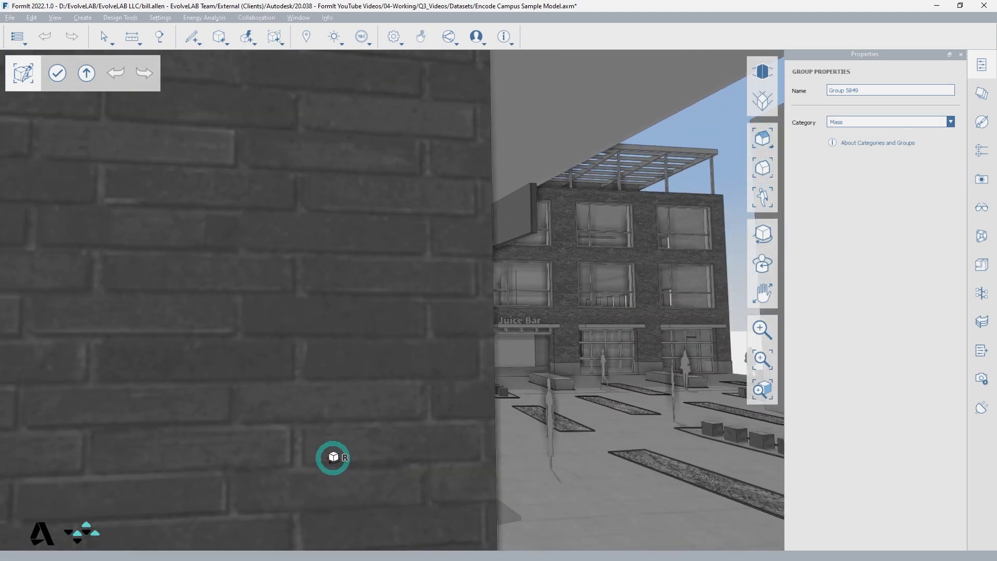
{"action": "right_click_drag", "start_coordinate": [333, 457], "coordinate": [253, 456]}
{"action": "left_click_drag", "start_coordinate": [253, 456], "coordinate": [147, 498]}
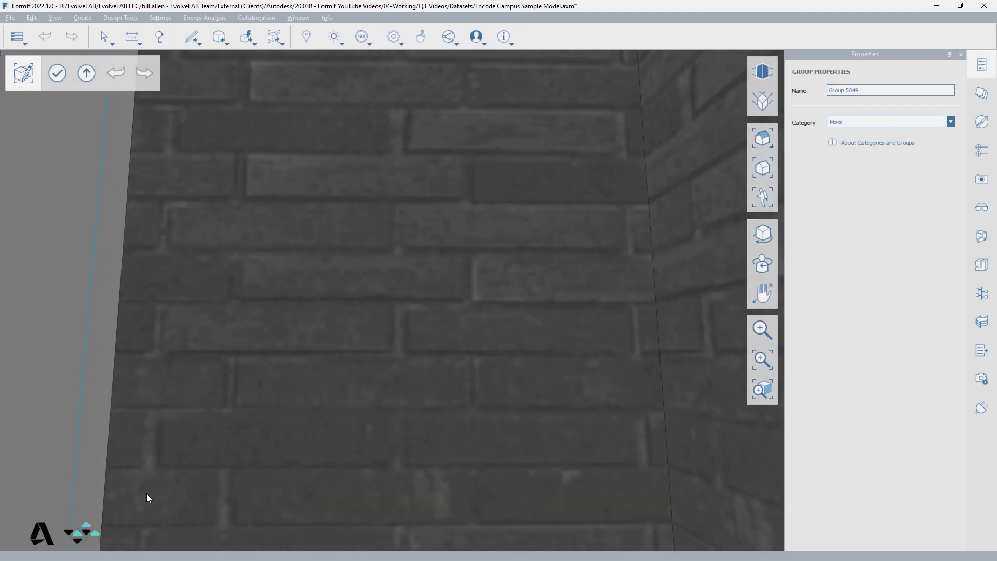
{"action": "left_click", "coordinate": [154, 17]}
{"action": "left_click", "coordinate": [156, 77]}
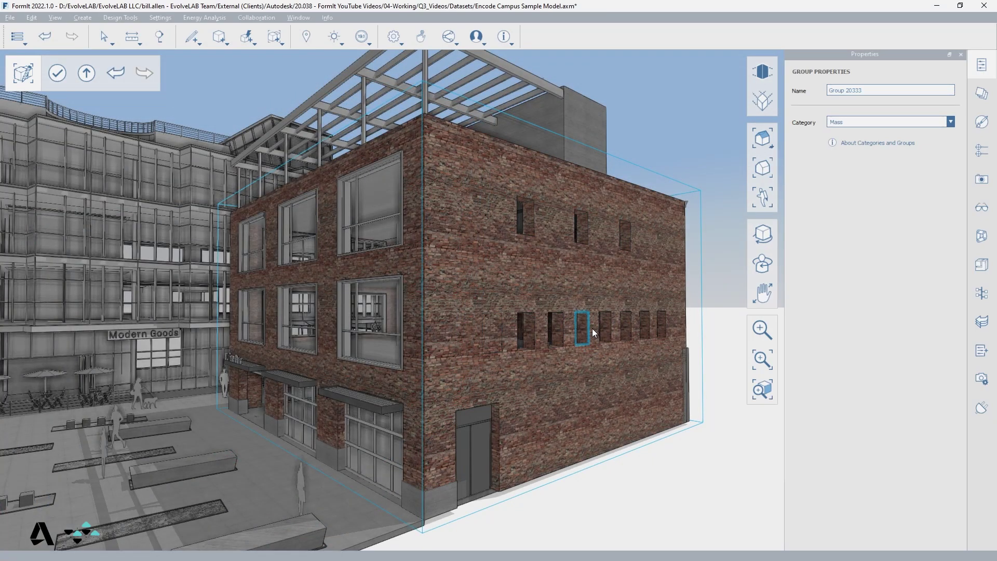
Sweep the small profile at the brick building's upper corner along the roofline edges to form a cornice
{"action": "scroll", "coordinate": [593, 329], "scroll_direction": "up", "scroll_amount": 5}
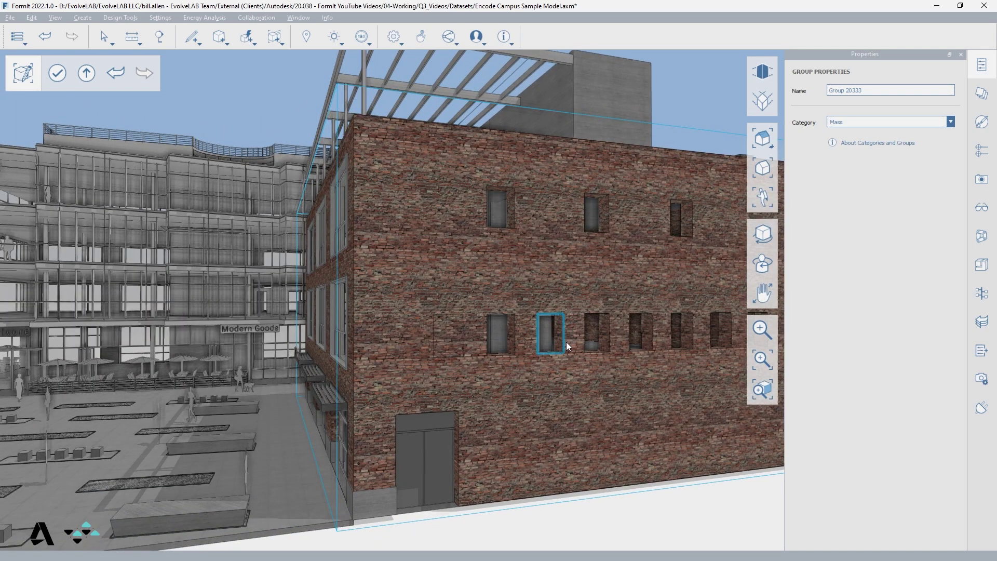
{"action": "left_click", "coordinate": [244, 40]}
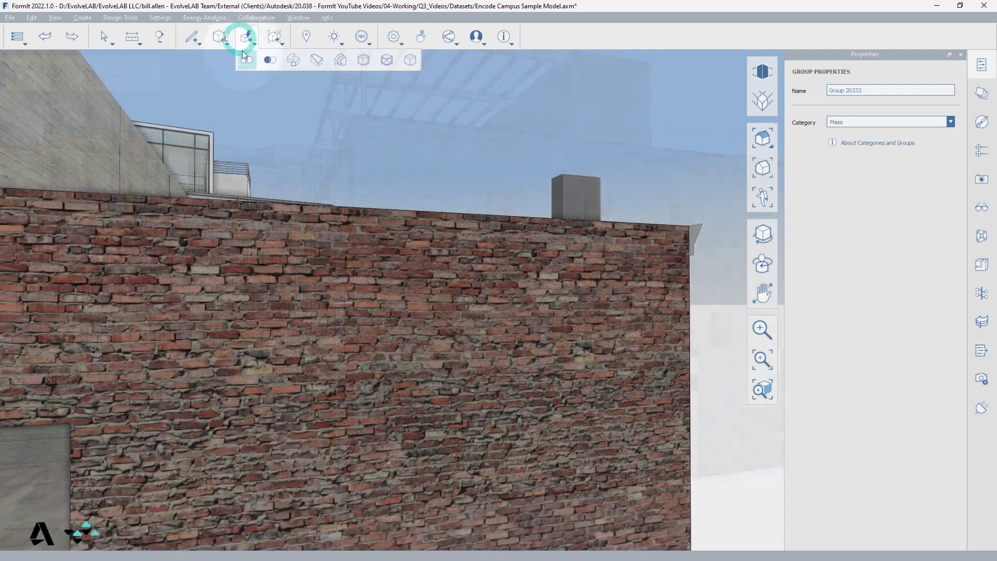
{"action": "left_click", "coordinate": [292, 61]}
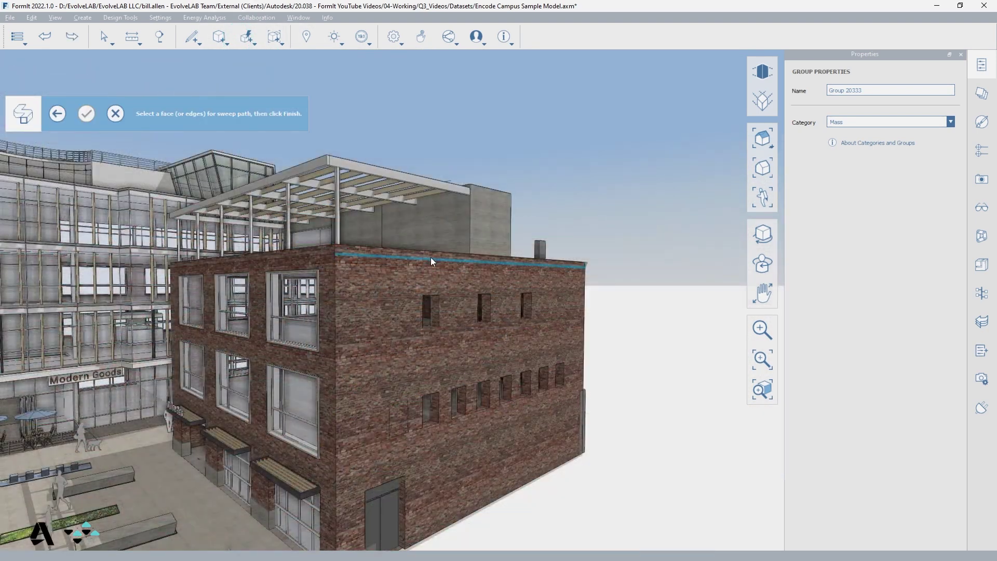
{"action": "left_click", "coordinate": [432, 258]}
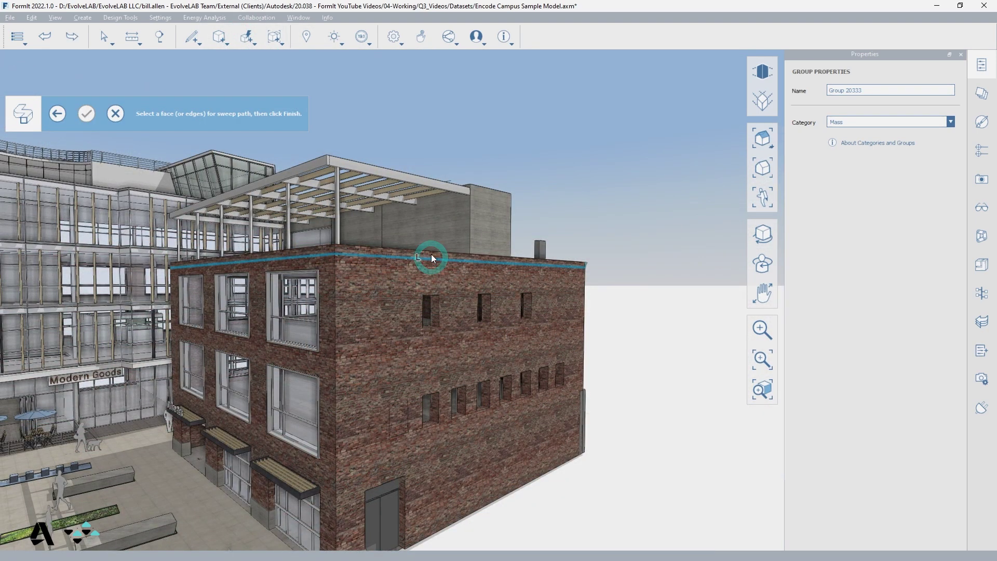
{"action": "left_click", "coordinate": [91, 117]}
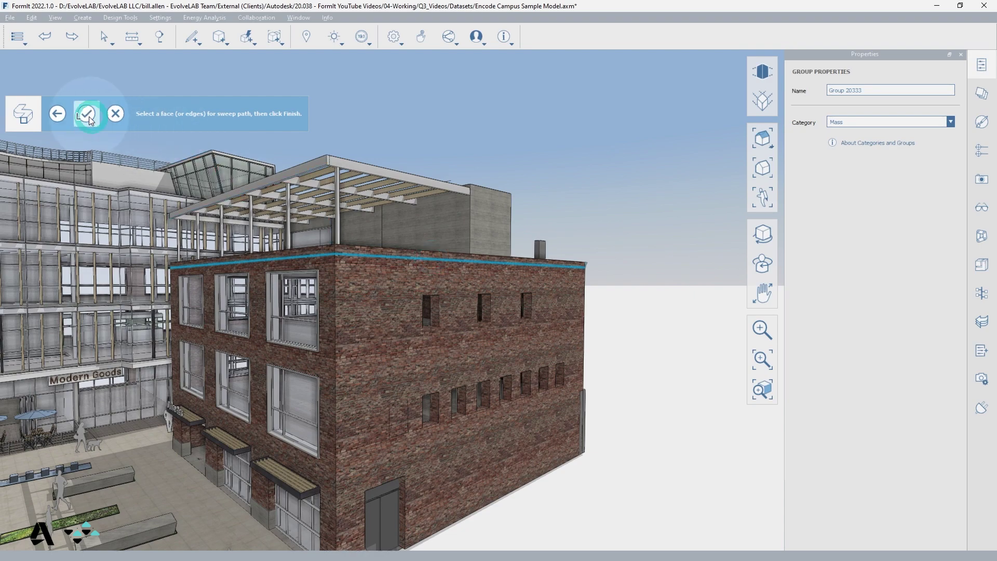
Select the edge loop of the rectangular window outline on the brick side wall
{"action": "middle_click_drag", "start_coordinate": [132, 221], "coordinate": [345, 305]}
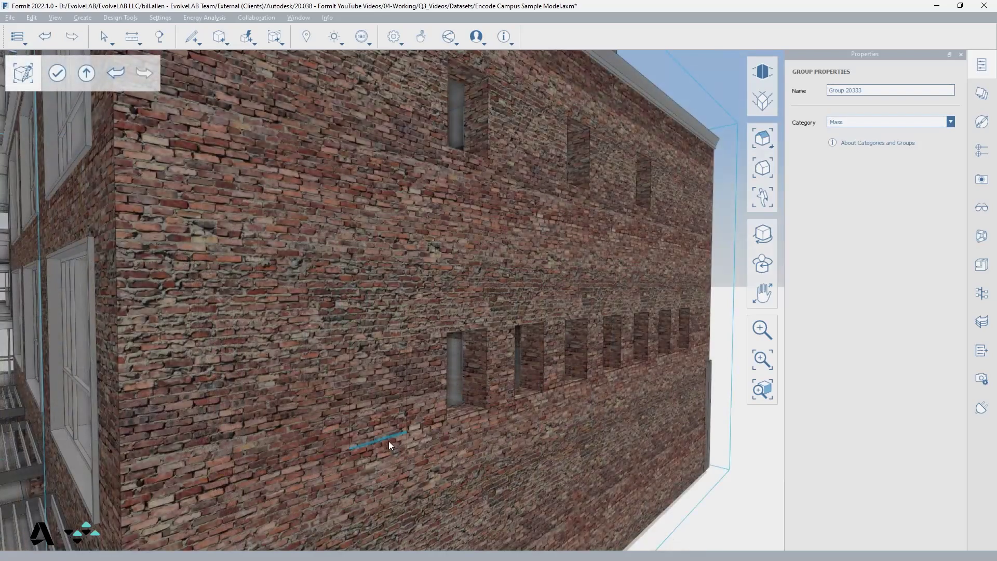
{"action": "left_click", "coordinate": [390, 442]}
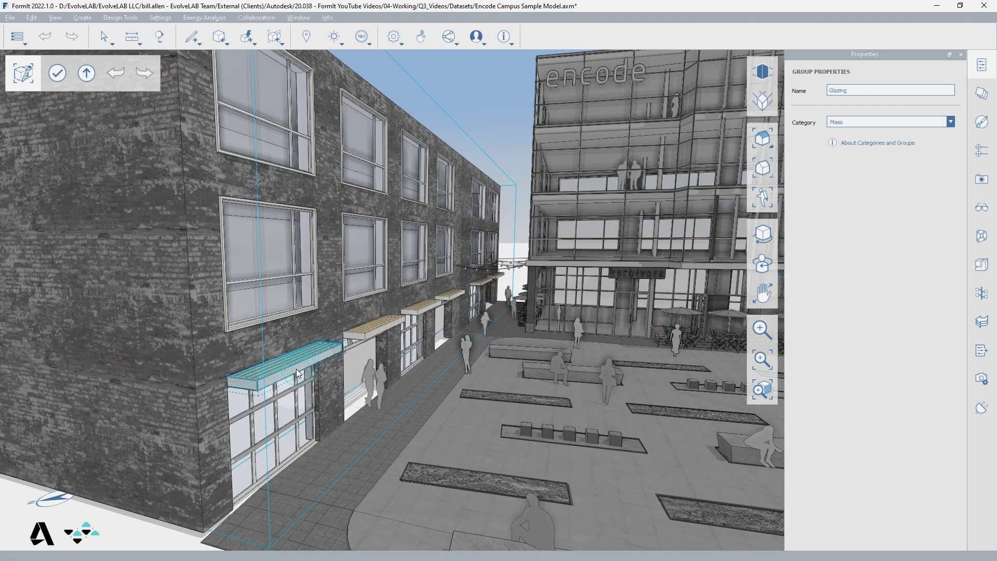
Open the brick building's Glazing group and raise the entrance canopies vertically above the storefront windows
{"action": "double_click", "coordinate": [296, 369]}
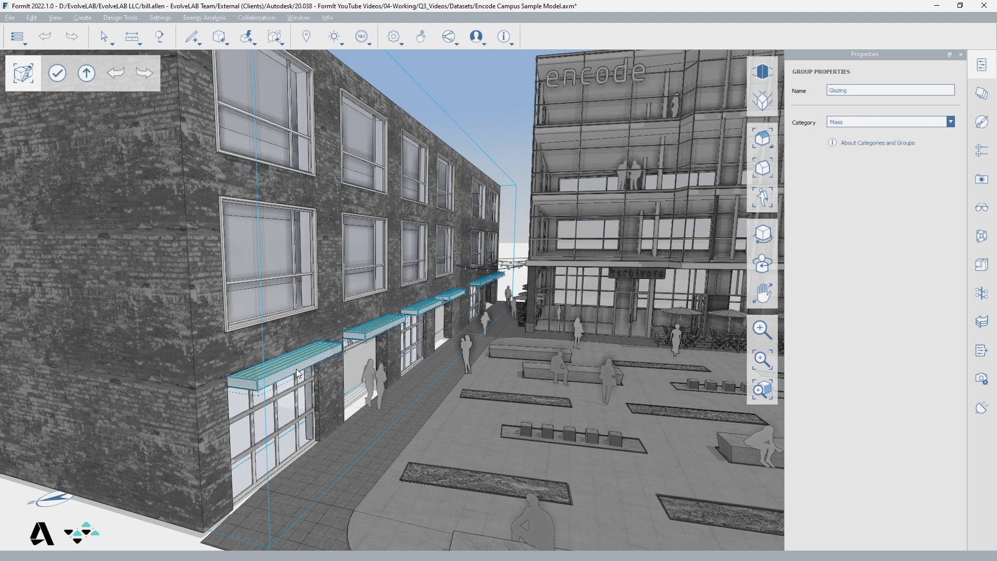
{"action": "left_click", "coordinate": [279, 372]}
{"action": "right_click_drag", "start_coordinate": [280, 373], "coordinate": [380, 383]}
{"action": "middle_click_drag", "start_coordinate": [379, 383], "coordinate": [252, 378], "text": "shift"}
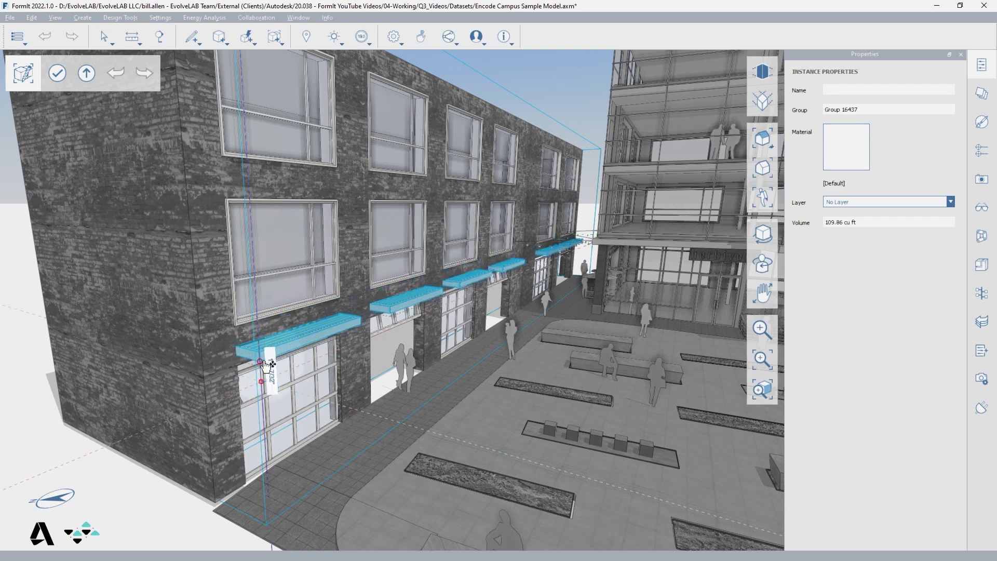
{"action": "left_click_drag", "start_coordinate": [267, 358], "coordinate": [249, 203], "text": "shift"}
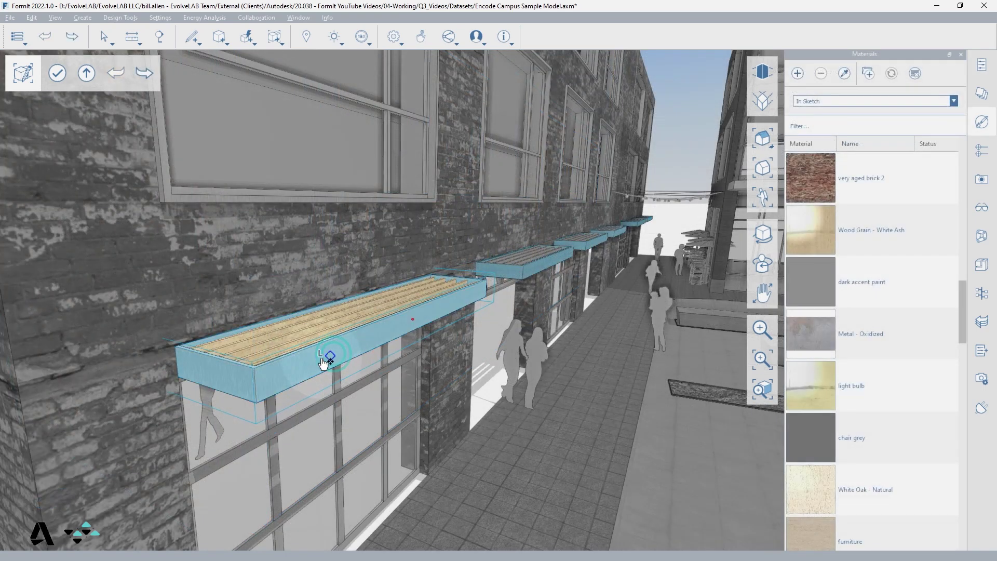
Paint the canopy's outer frame with the Metal - Oxidized material and finish editing its group
{"action": "left_click", "coordinate": [797, 321]}
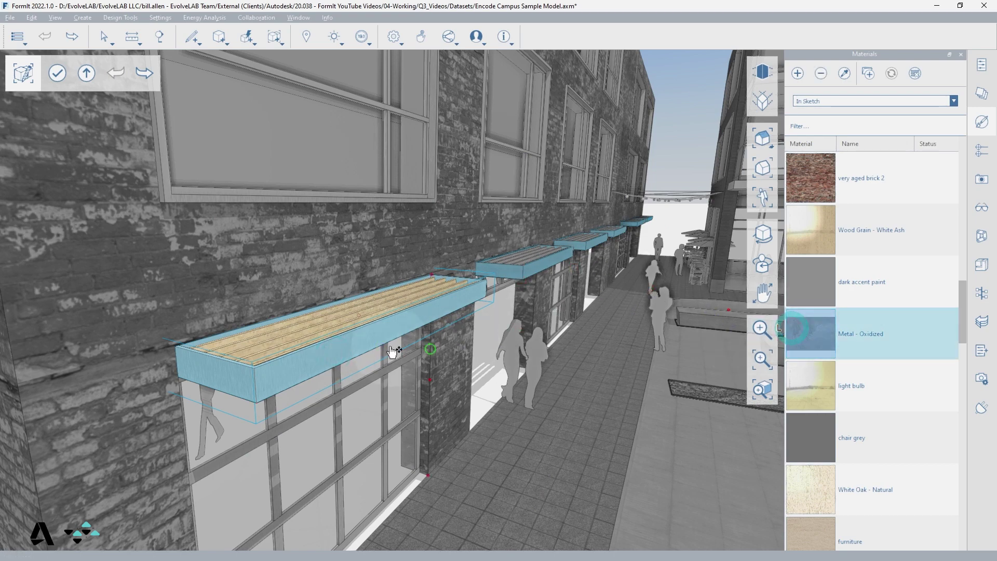
{"action": "left_click", "coordinate": [388, 330]}
{"action": "key", "text": "Escape"}
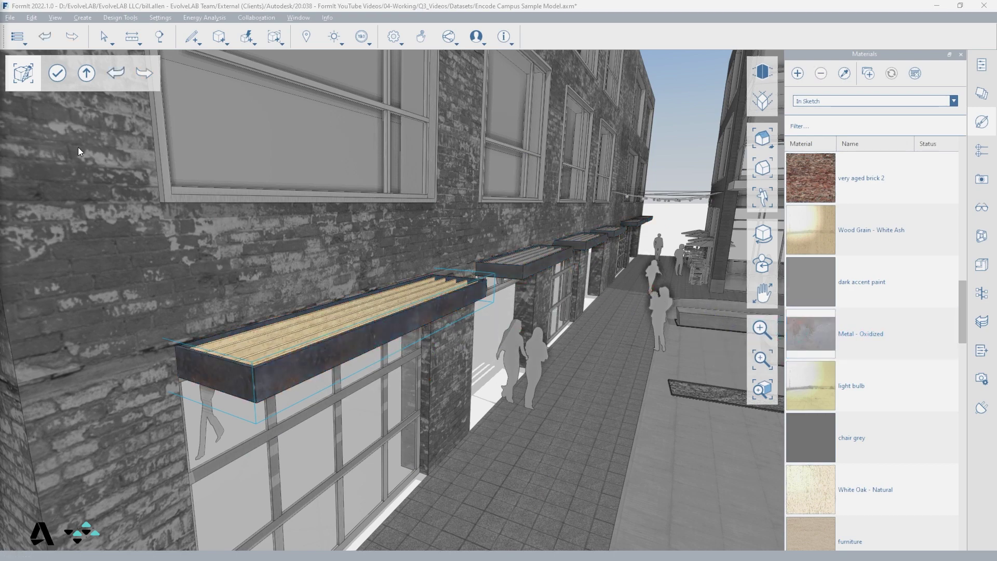
{"action": "left_click", "coordinate": [58, 75]}
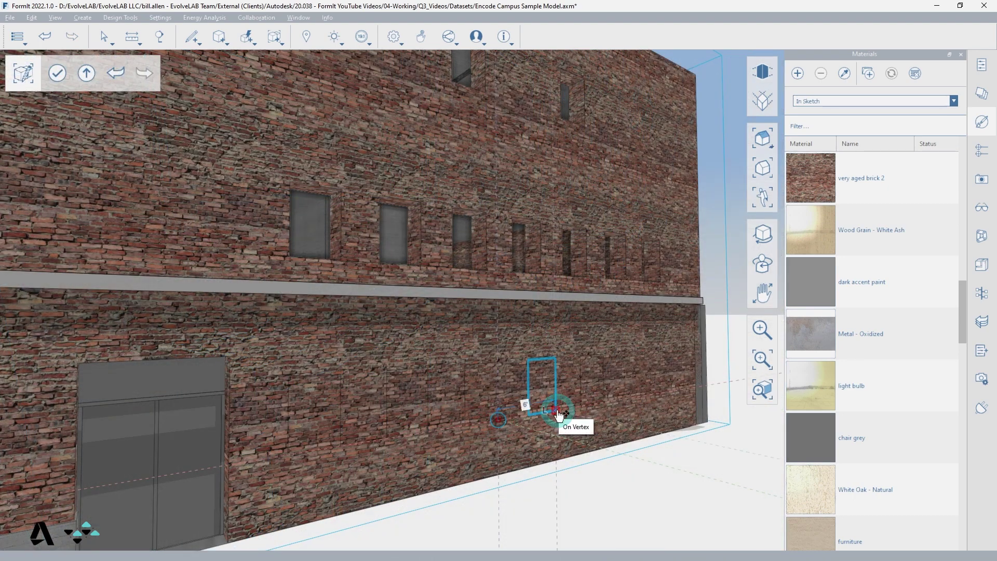
Copy the window outline along the lower brick wall at a 6' spacing
{"action": "left_click", "coordinate": [556, 414]}
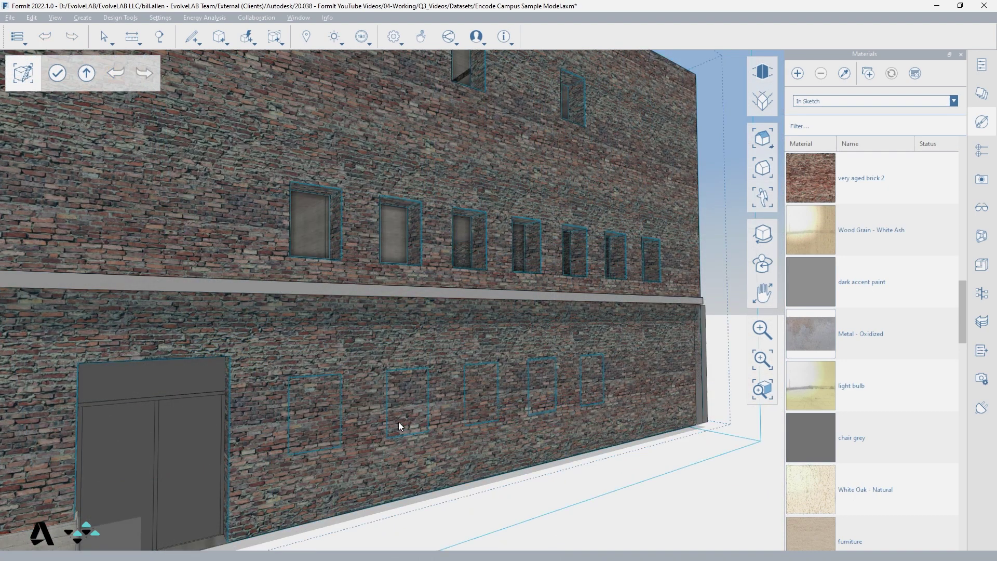
Select all five lower window faces with Select Similar and push them 2" into the brick wall
{"action": "left_click", "coordinate": [318, 418]}
{"action": "key", "text": "s"}
{"action": "key", "text": "s"}
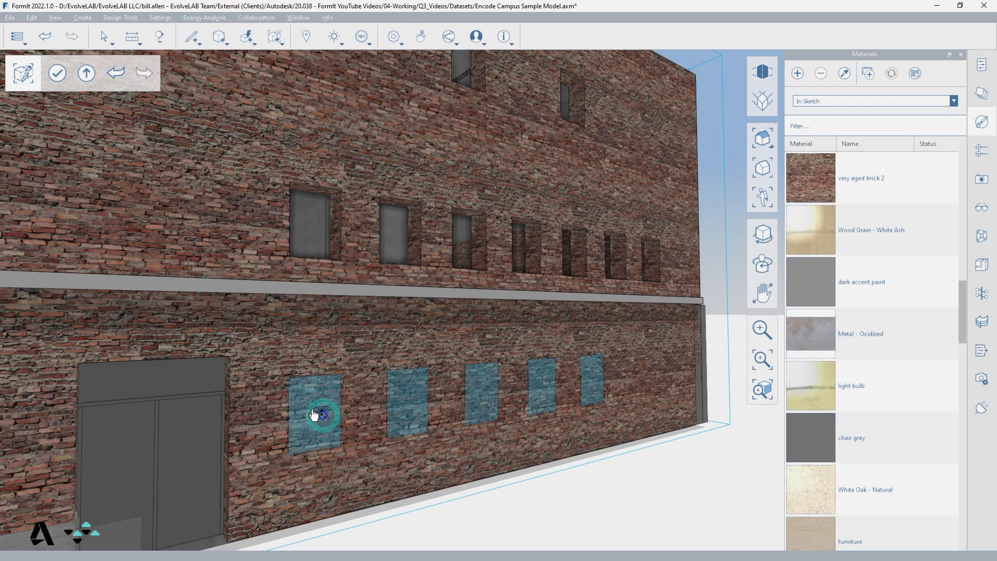
{"action": "left_click_drag", "start_coordinate": [311, 408], "coordinate": [305, 405]}
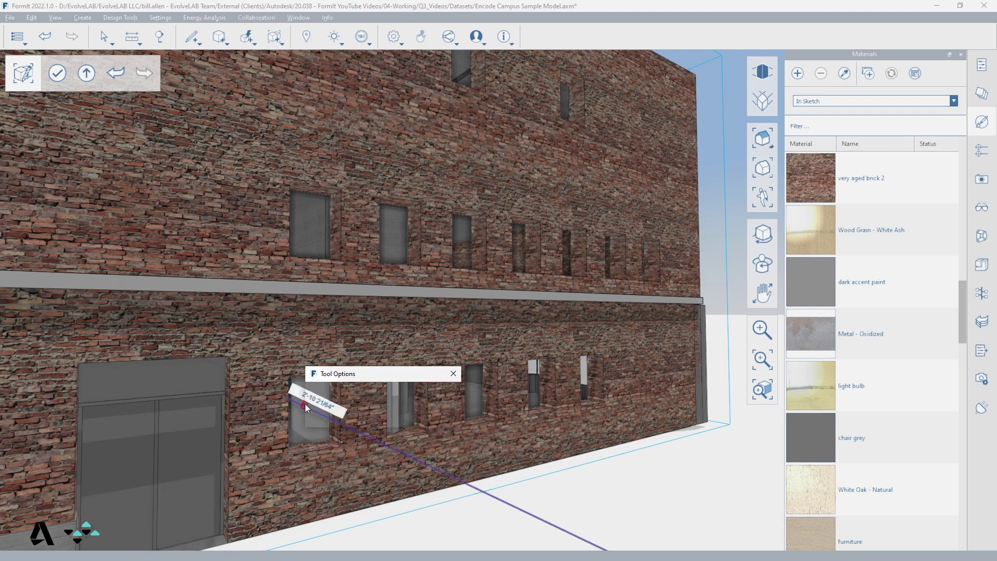
{"action": "type", "text": "2\""}
{"action": "key", "text": "Return"}
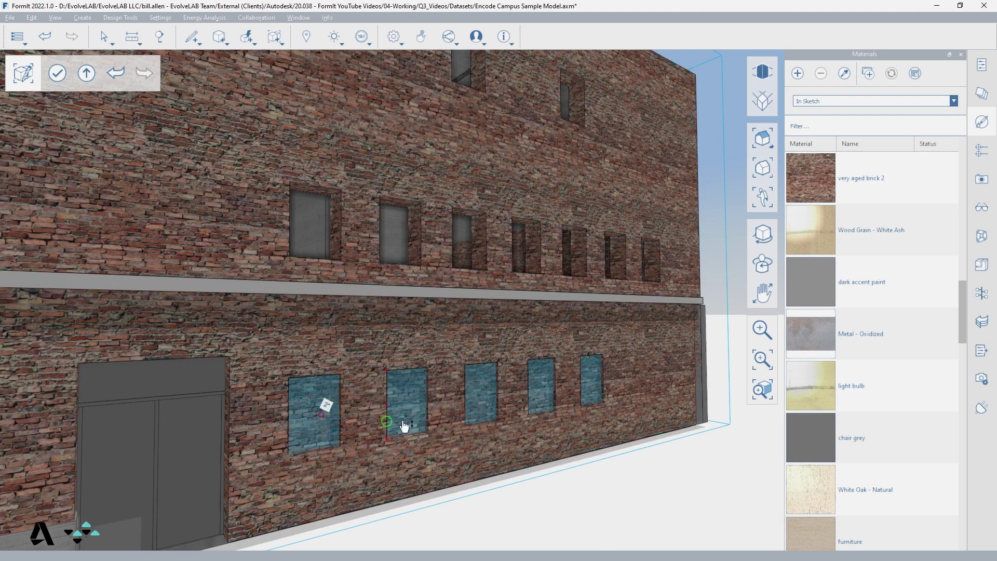
Reselect the five recessed window faces with Select Similar and push them more than 4 feet inward to cut openings through the wall
{"action": "left_click", "coordinate": [509, 431]}
{"action": "left_click", "coordinate": [325, 410]}
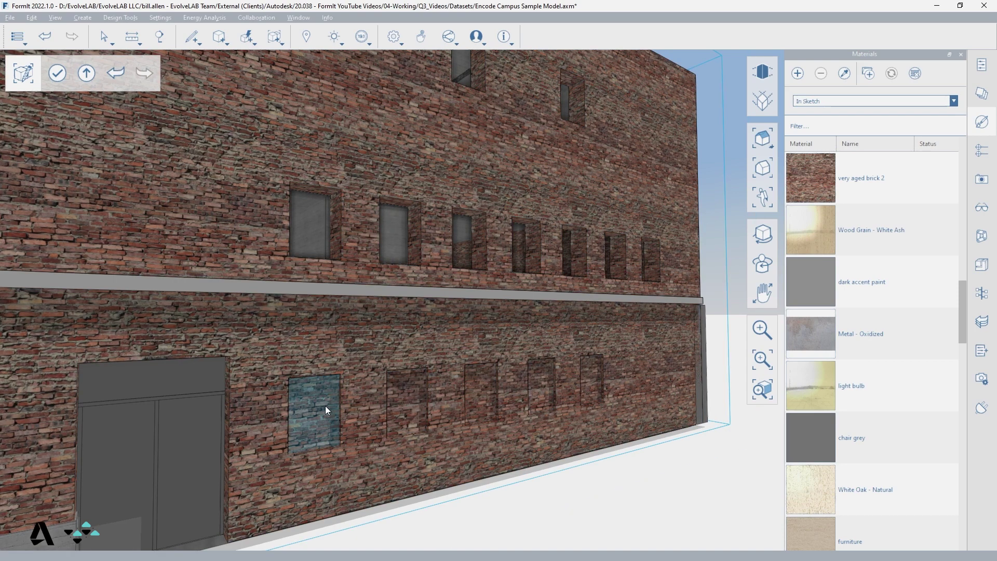
{"action": "key", "text": "s"}
{"action": "key", "text": "s"}
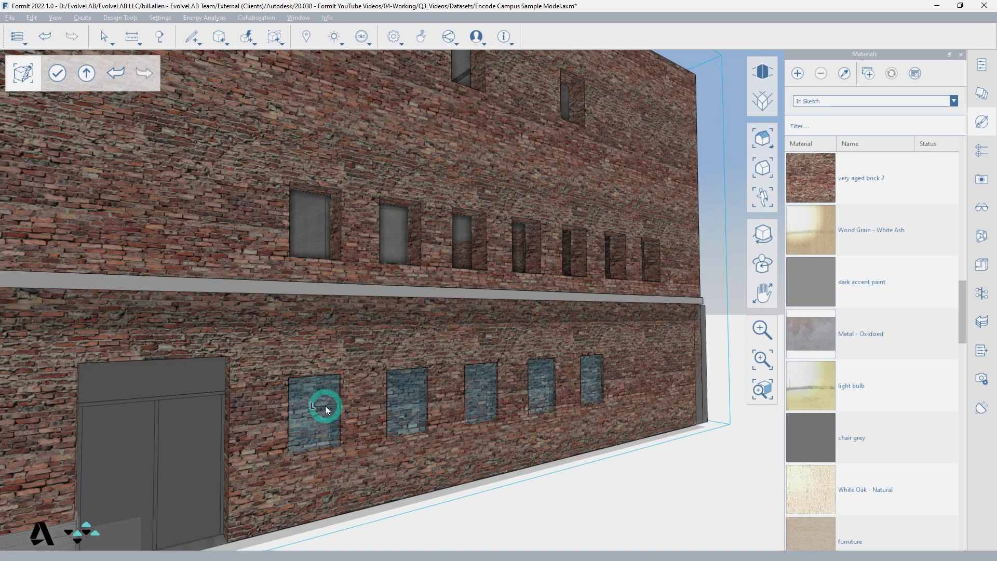
{"action": "left_click", "coordinate": [315, 414]}
{"action": "left_click_drag", "start_coordinate": [307, 412], "coordinate": [288, 402]}
{"action": "left_click", "coordinate": [289, 402]}
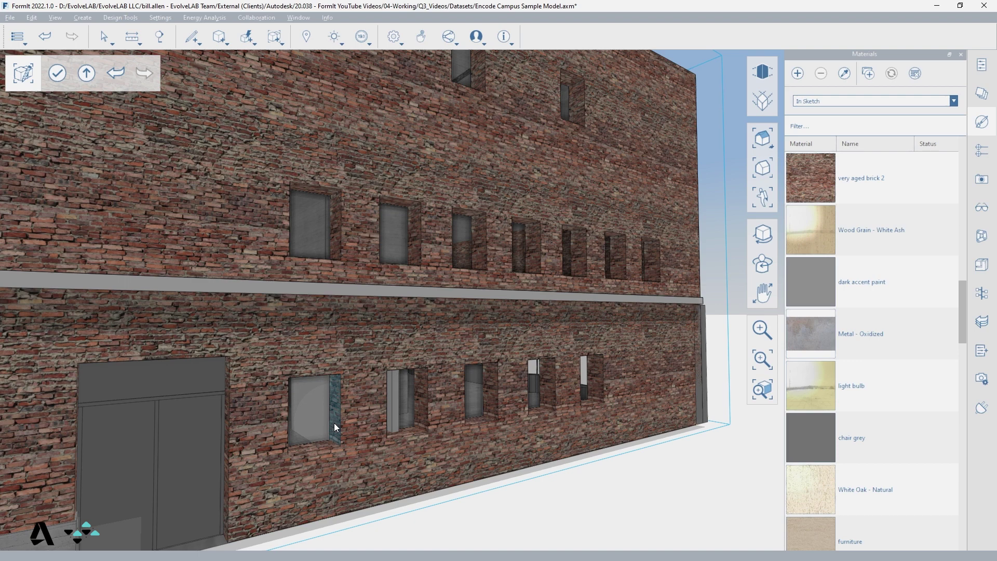
Select the matching side reveal faces of all the window openings in the brick wall
{"action": "left_click", "coordinate": [334, 423]}
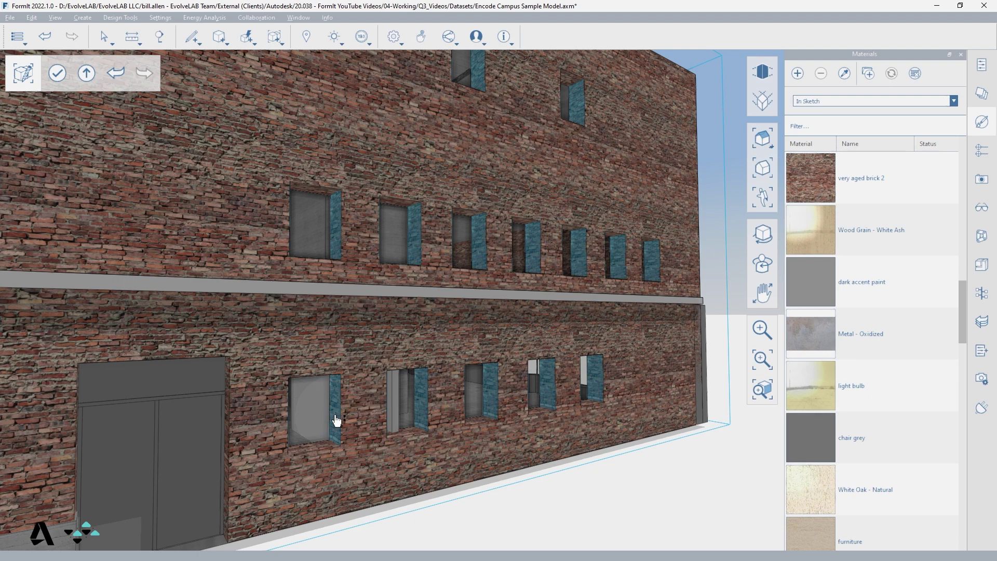
Move the selected side reveal faces with a dimension of 2, and shift the matching head and sill faces of the window openings
{"action": "left_click", "coordinate": [336, 420]}
{"action": "left_click_drag", "start_coordinate": [333, 424], "coordinate": [335, 424]}
{"action": "type", "text": "2"}
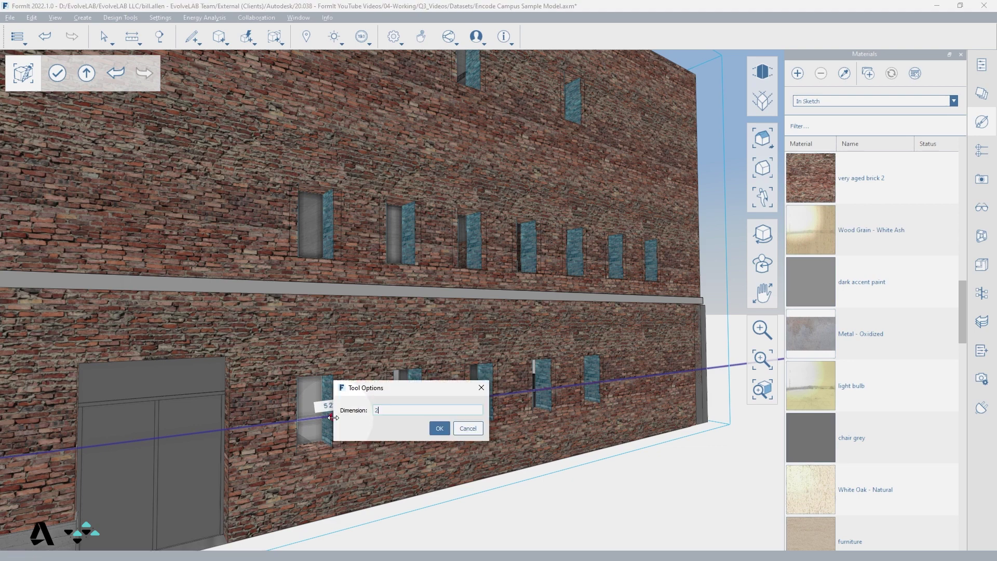
{"action": "key", "text": "Return"}
{"action": "scroll", "coordinate": [319, 447], "scroll_direction": "up", "scroll_amount": 5}
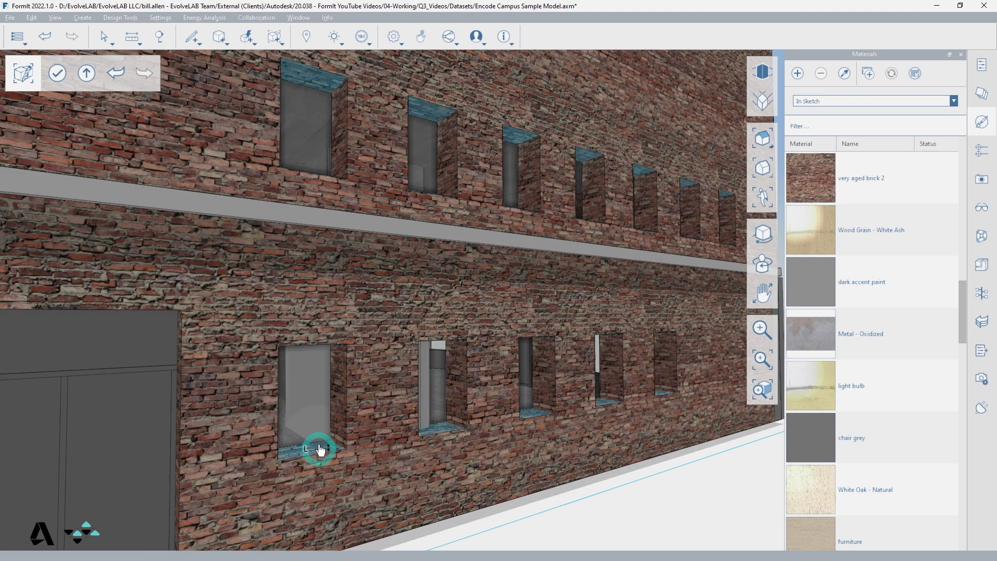
{"action": "left_click_drag", "start_coordinate": [319, 447], "coordinate": [322, 431]}
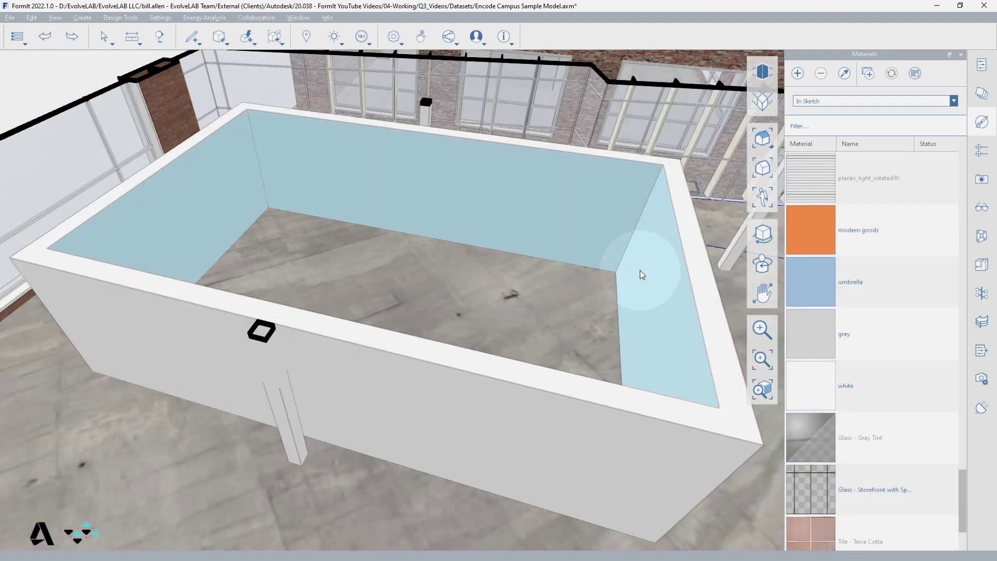
Paint the inner faces of the rectangular wall enclosure with the "modern goods" material
{"action": "left_click", "coordinate": [640, 271]}
{"action": "left_click", "coordinate": [824, 230]}
{"action": "right_click_drag", "start_coordinate": [656, 322], "coordinate": [496, 274]}
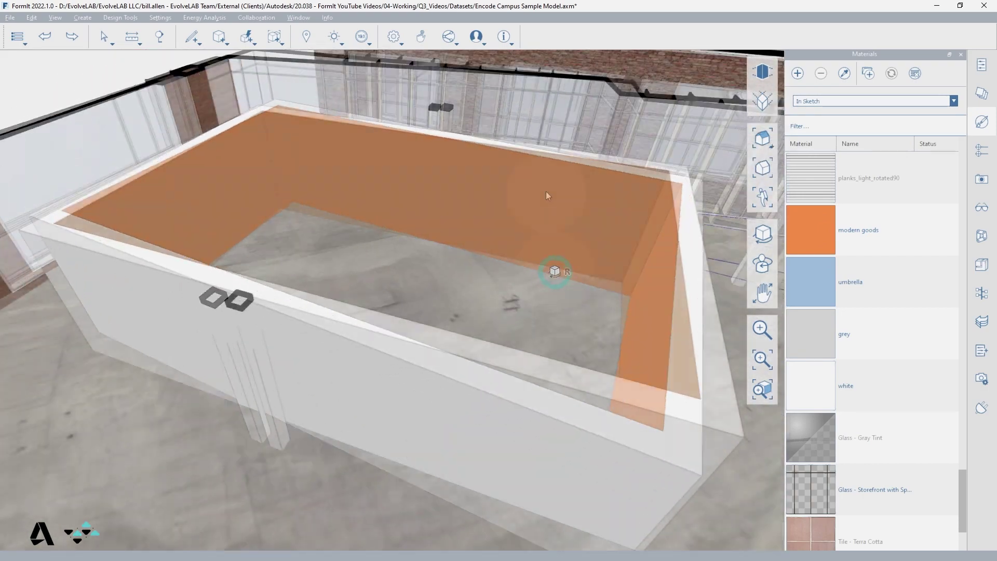
Pull the orange inner faces of the enclosure inward together by 6" to thicken its walls
{"action": "left_click", "coordinate": [547, 191]}
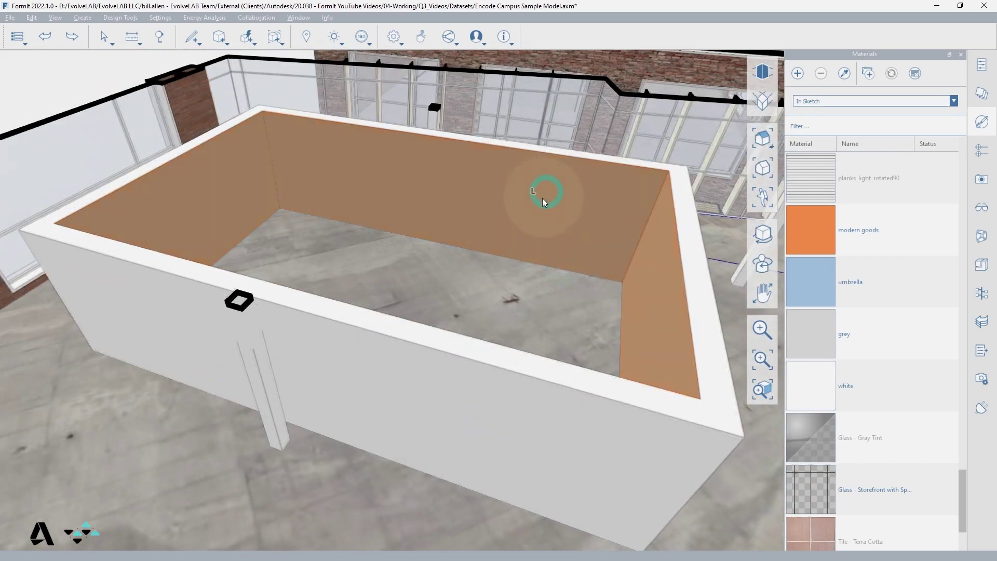
{"action": "mouse_move", "coordinate": [536, 218]}
{"action": "left_mouse_down"}
{"action": "mouse_move", "coordinate": [534, 201]}
{"action": "mouse_move", "coordinate": [525, 216]}
{"action": "mouse_move", "coordinate": [533, 227]}
{"action": "left_mouse_up"}
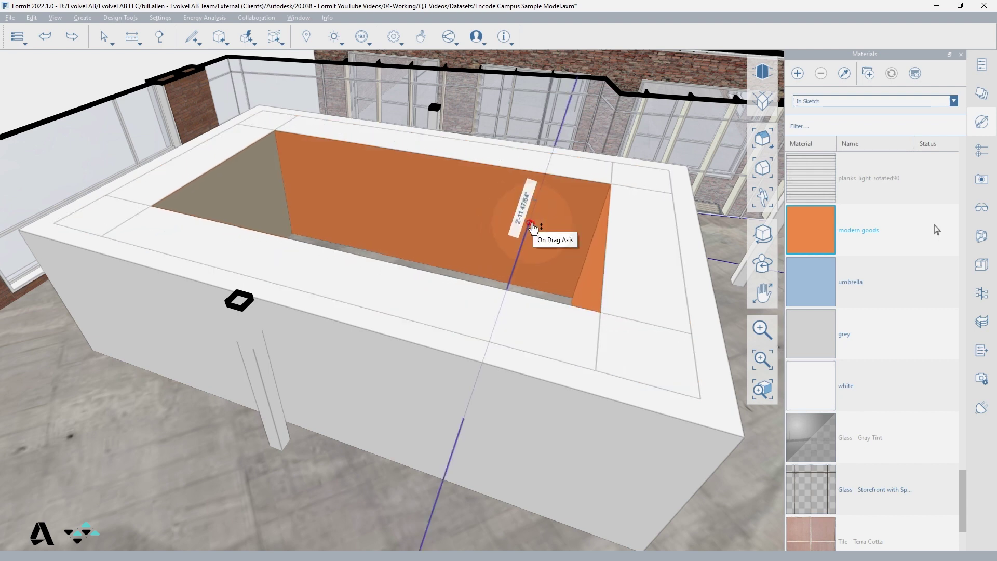
{"action": "type", "text": "0 6"}
{"action": "key", "text": "Return"}
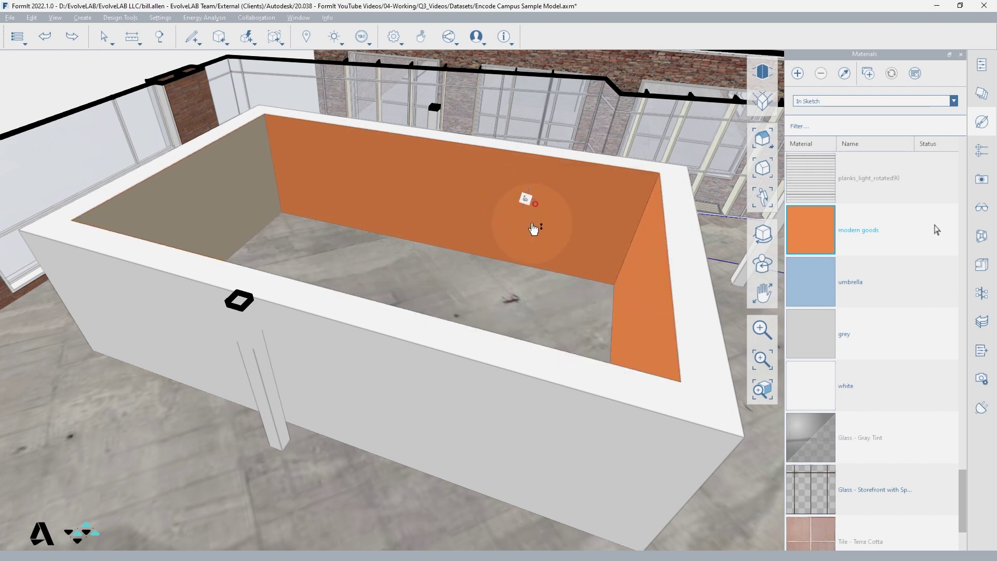
{"action": "right_click_drag", "start_coordinate": [447, 292], "coordinate": [527, 330]}
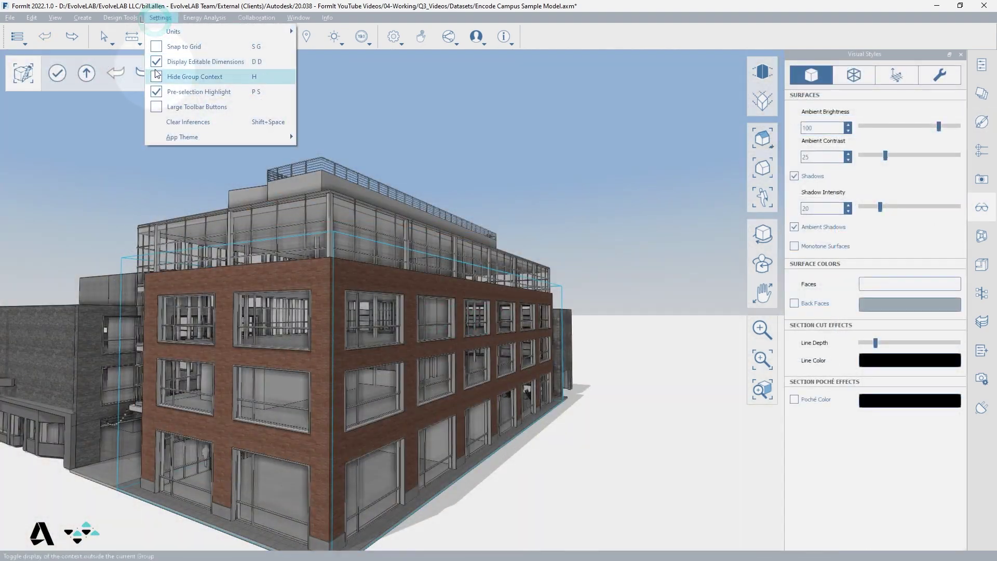
Turn on Hide Group Context so only the brick frame group being edited is displayed
{"action": "left_click", "coordinate": [162, 78]}
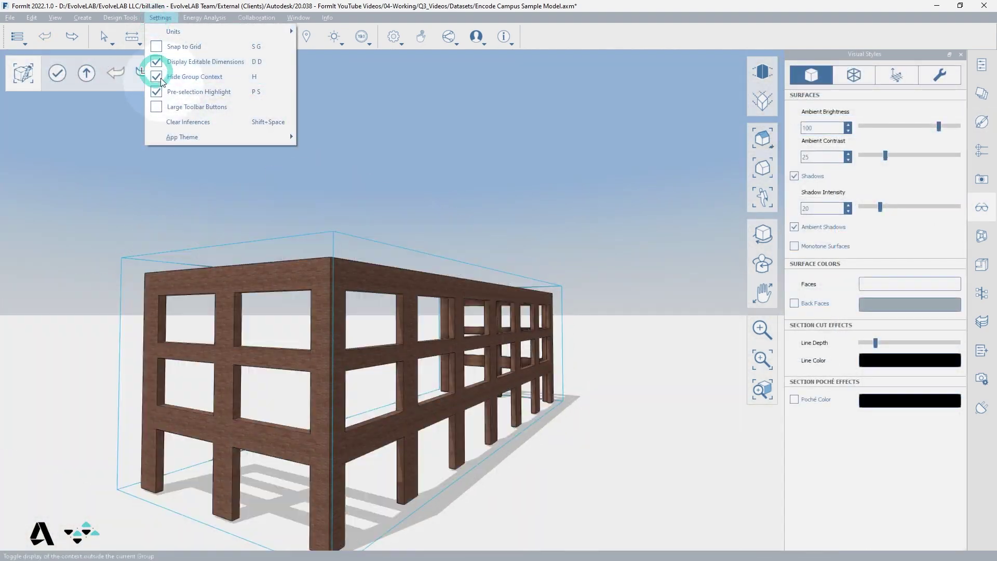
{"action": "right_click_drag", "start_coordinate": [317, 279], "coordinate": [321, 299]}
{"action": "scroll", "coordinate": [326, 258], "scroll_direction": "up", "scroll_amount": 2}
Push the brick frame's top face down to the band above the ground floor and leave the group
{"action": "left_click", "coordinate": [334, 262]}
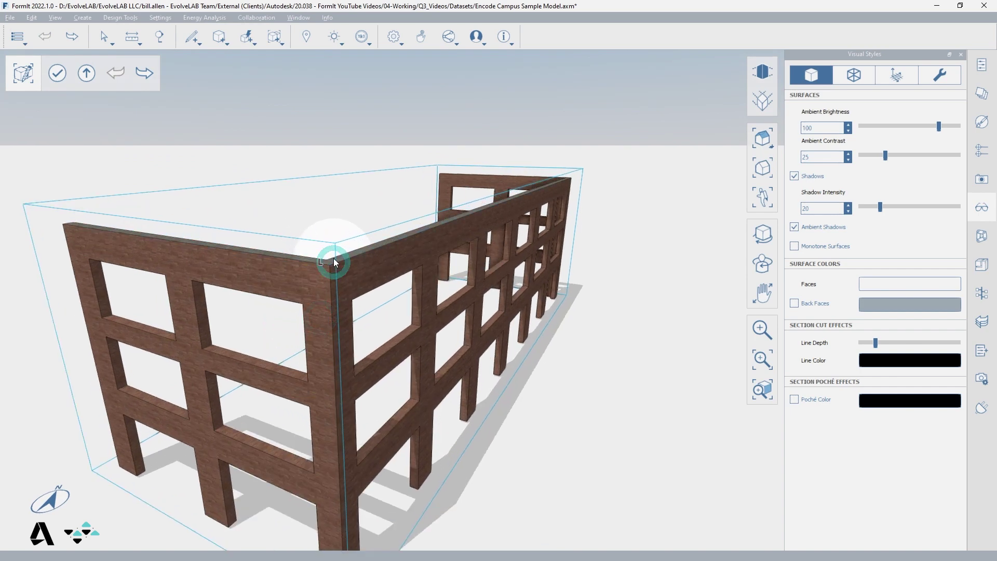
{"action": "left_click_drag", "start_coordinate": [333, 258], "coordinate": [356, 461]}
{"action": "left_click", "coordinate": [618, 439]}
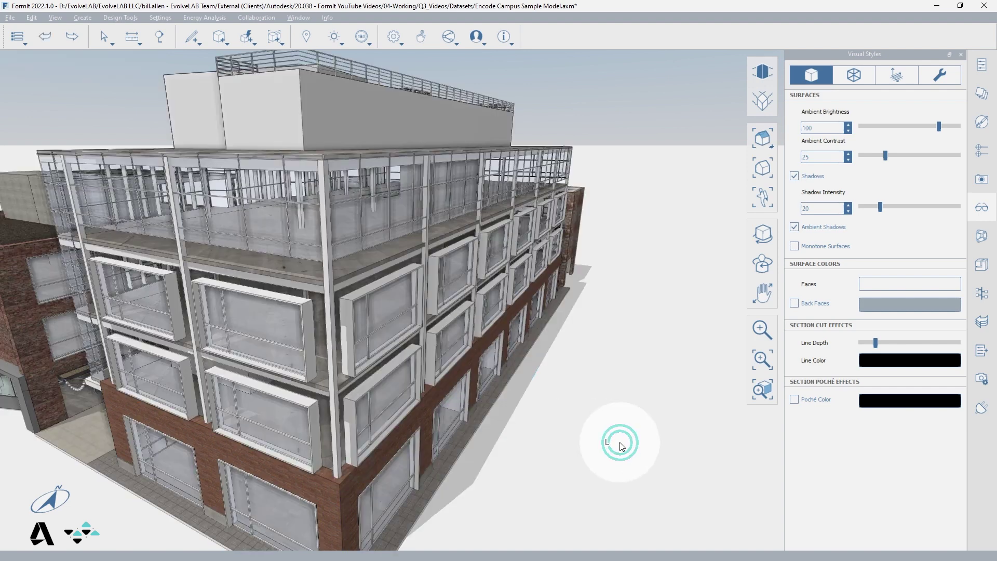
{"action": "right_click_drag", "start_coordinate": [563, 457], "coordinate": [561, 408]}
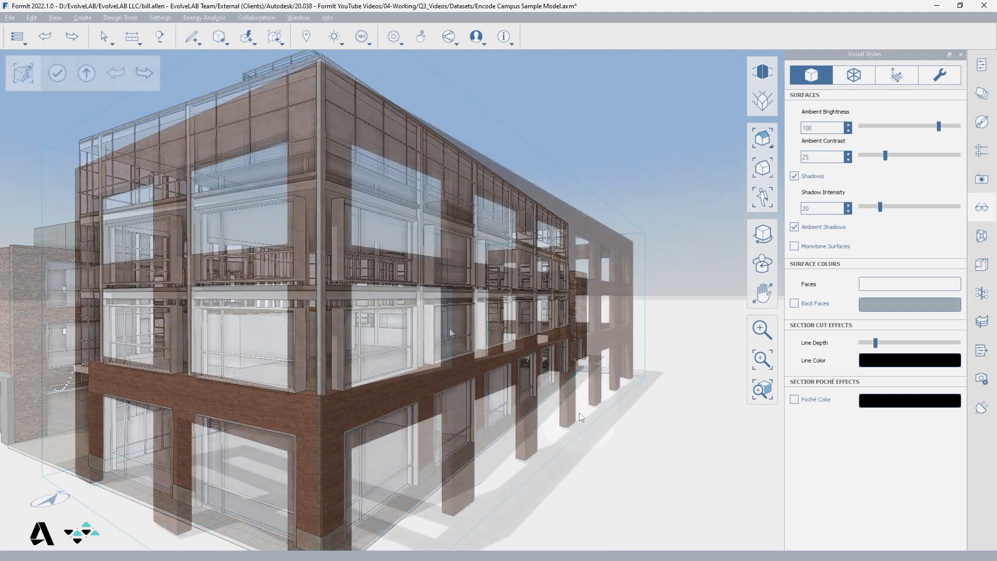
Push the pier face beside the middle-row opening about 96' along the long facade, through the piers of that row
{"action": "left_click", "coordinate": [449, 330]}
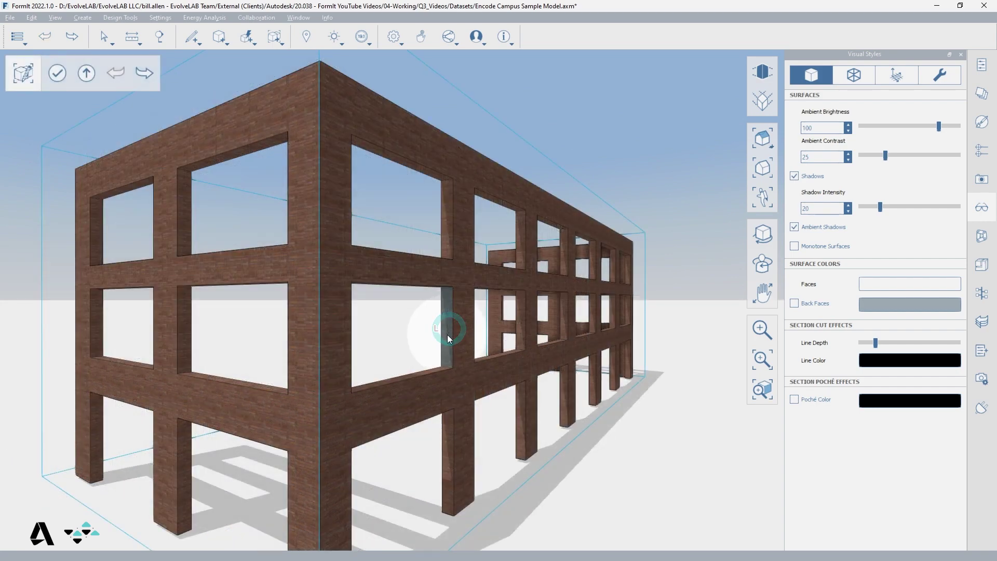
{"action": "left_click", "coordinate": [446, 332]}
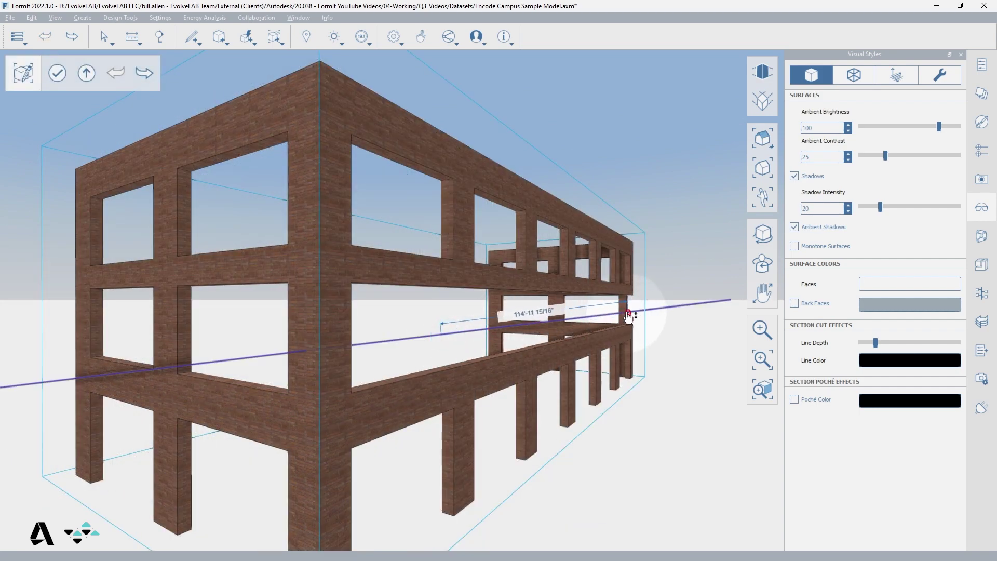
{"action": "left_click", "coordinate": [630, 284]}
Pull a block out of the brick frame's top corner and extend it down to the ground along the corner pier
{"action": "left_click", "coordinate": [350, 97]}
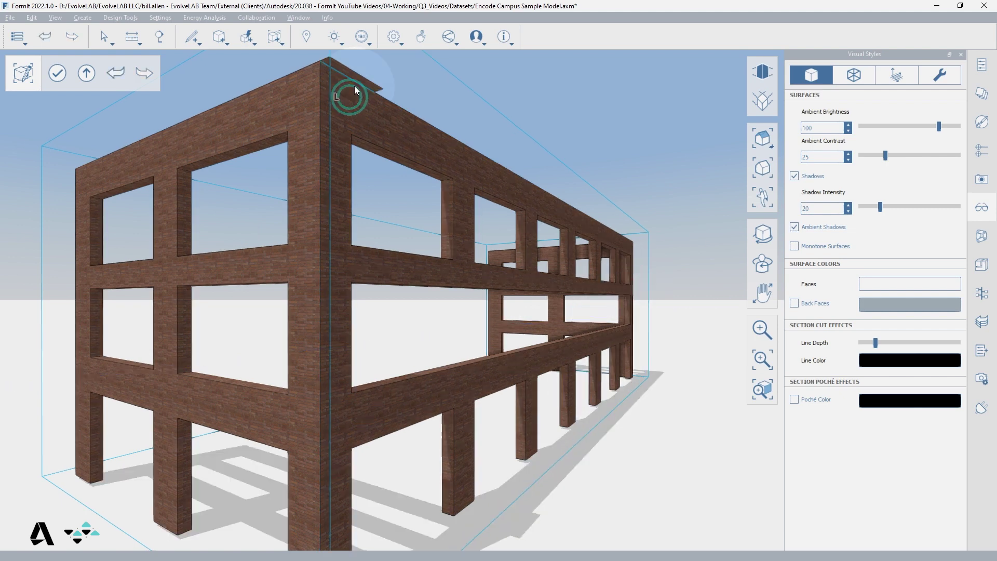
{"action": "left_click", "coordinate": [356, 77]}
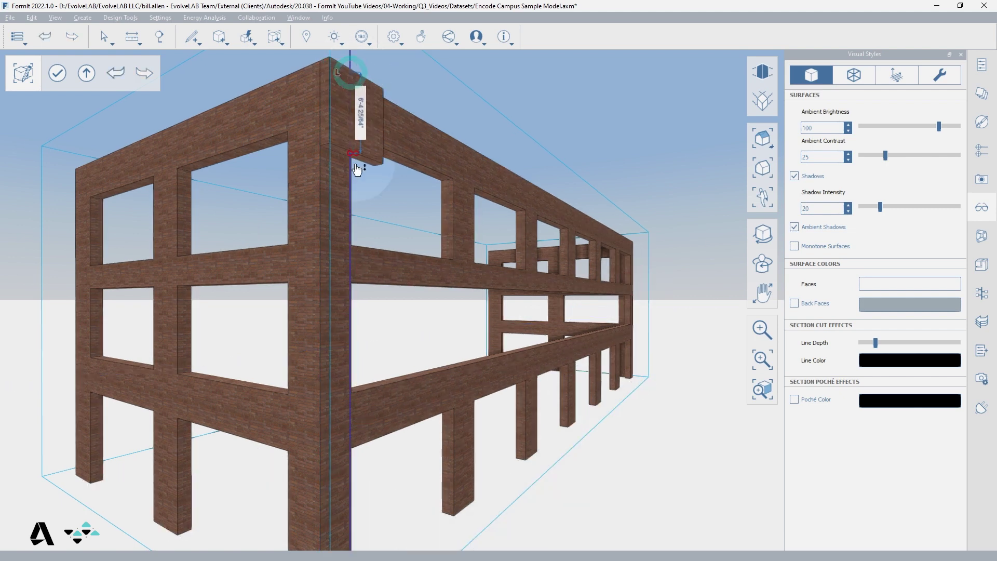
{"action": "scroll", "coordinate": [343, 298], "scroll_direction": "down", "scroll_amount": 2}
{"action": "left_click", "coordinate": [323, 533]}
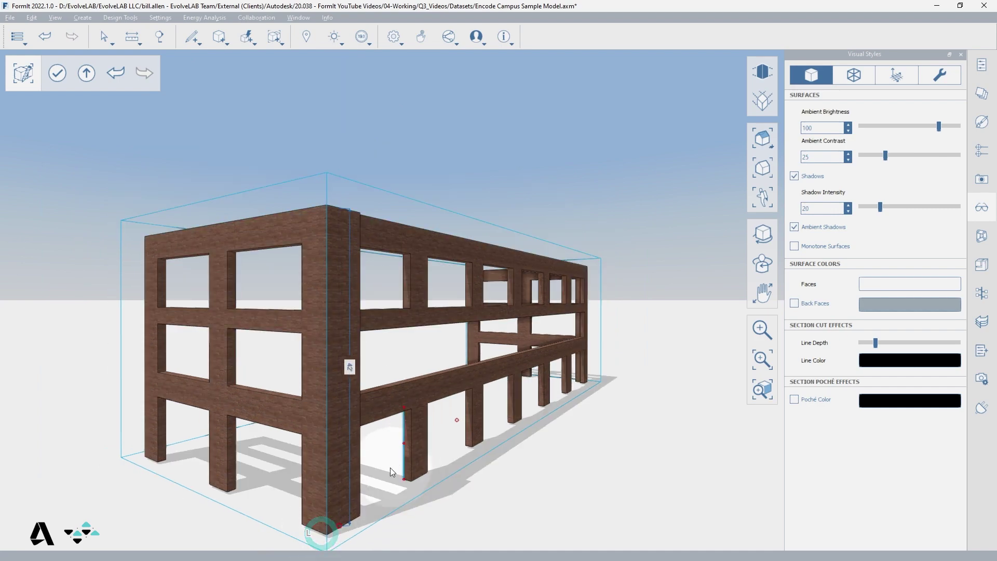
Move the narrow middle-floor face beside the inner corner of the brick frame by 1'-6"
{"action": "scroll", "coordinate": [312, 478], "scroll_direction": "up", "scroll_amount": 5}
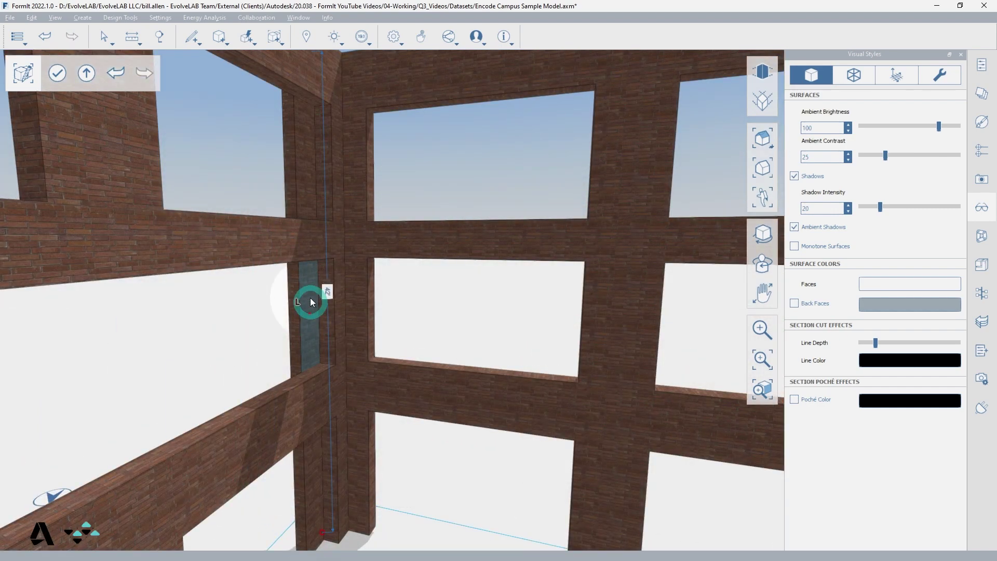
{"action": "left_click", "coordinate": [308, 279]}
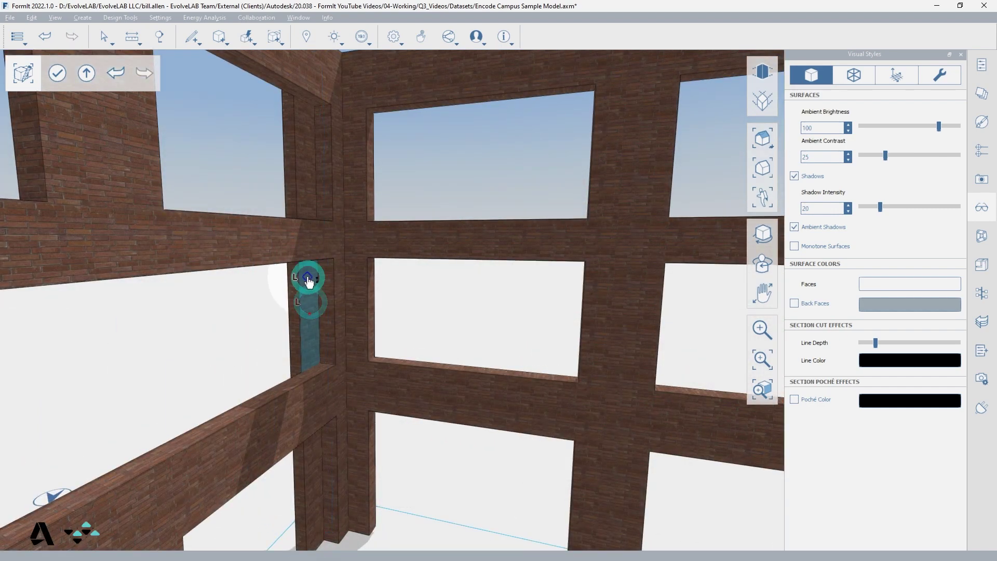
{"action": "left_click", "coordinate": [331, 242]}
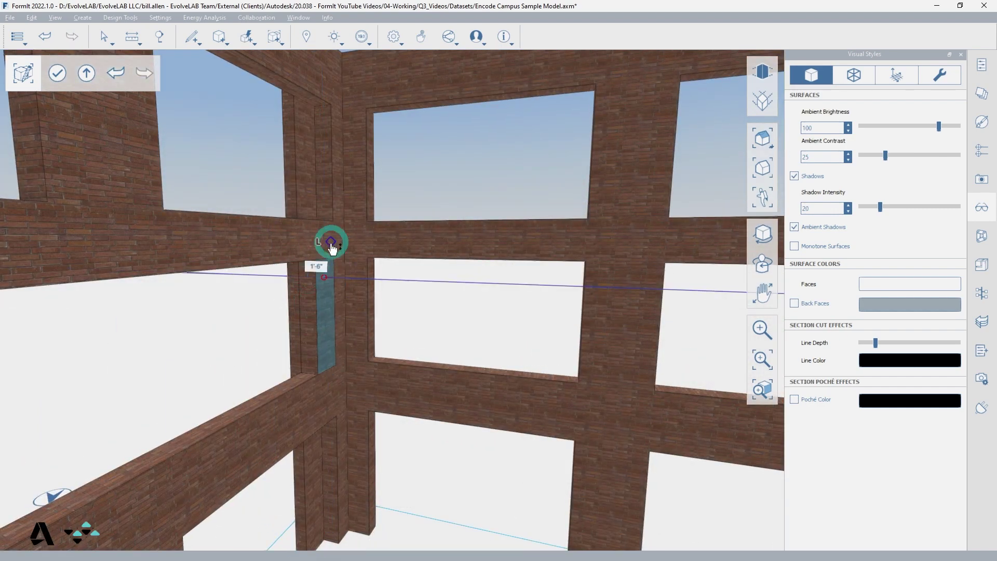
Edit the vertices along the loose line on the ground and on the near edge of the pentagonal slab
{"action": "left_click", "coordinate": [406, 426]}
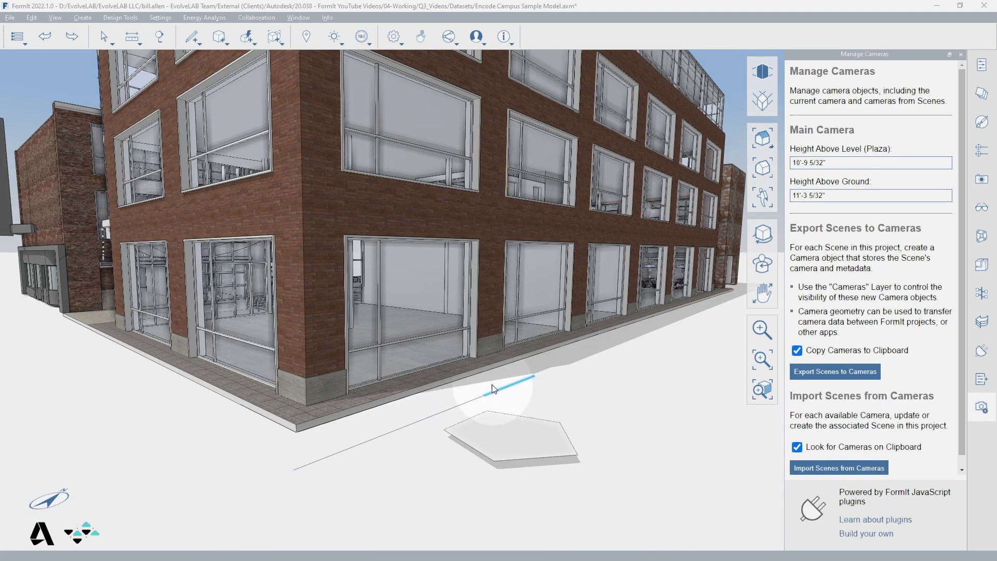
{"action": "left_click", "coordinate": [482, 396]}
{"action": "right_click", "coordinate": [484, 396]}
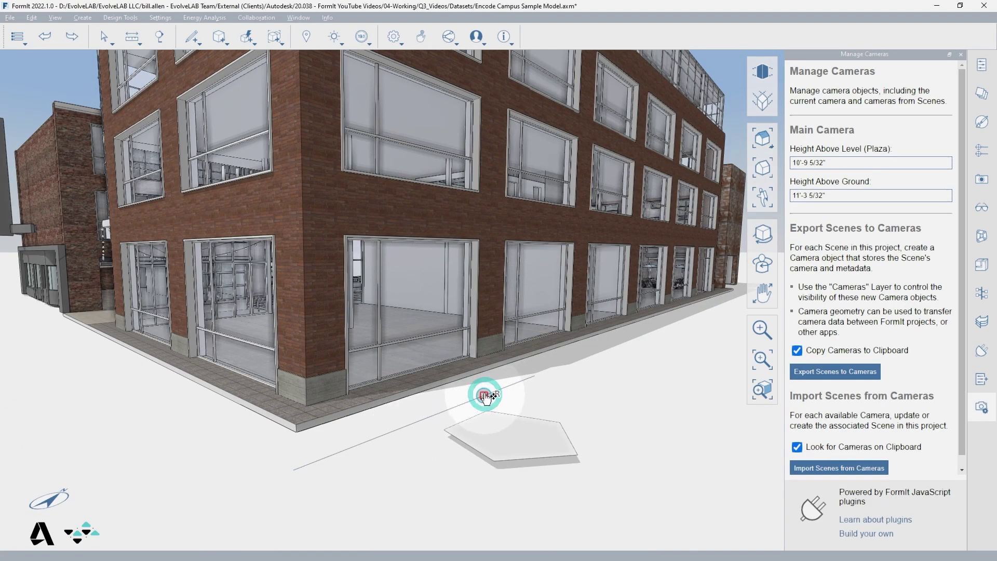
{"action": "left_click", "coordinate": [516, 319]}
{"action": "left_click", "coordinate": [413, 426]}
{"action": "right_click", "coordinate": [409, 421]}
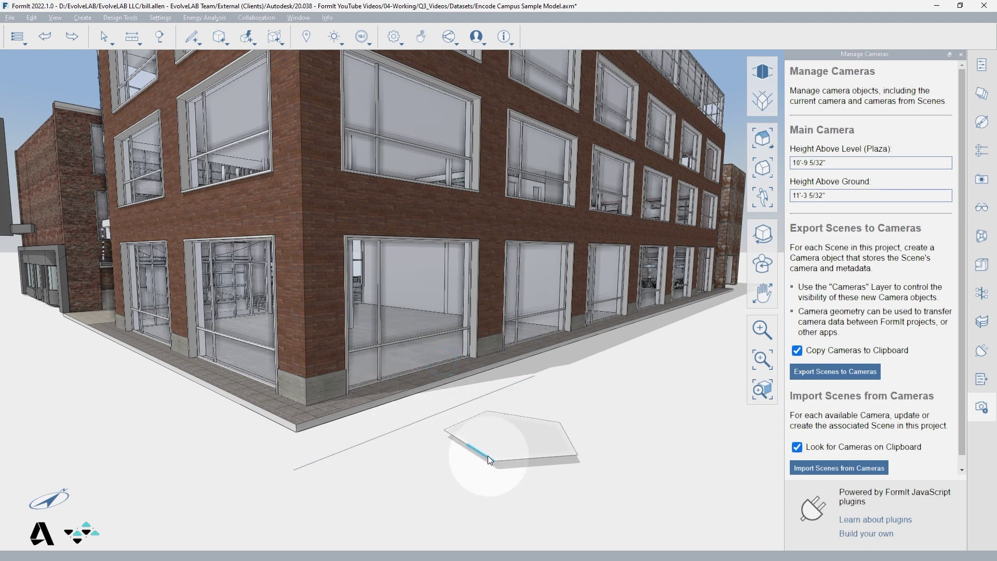
{"action": "right_click", "coordinate": [465, 444]}
{"action": "left_click", "coordinate": [485, 395]}
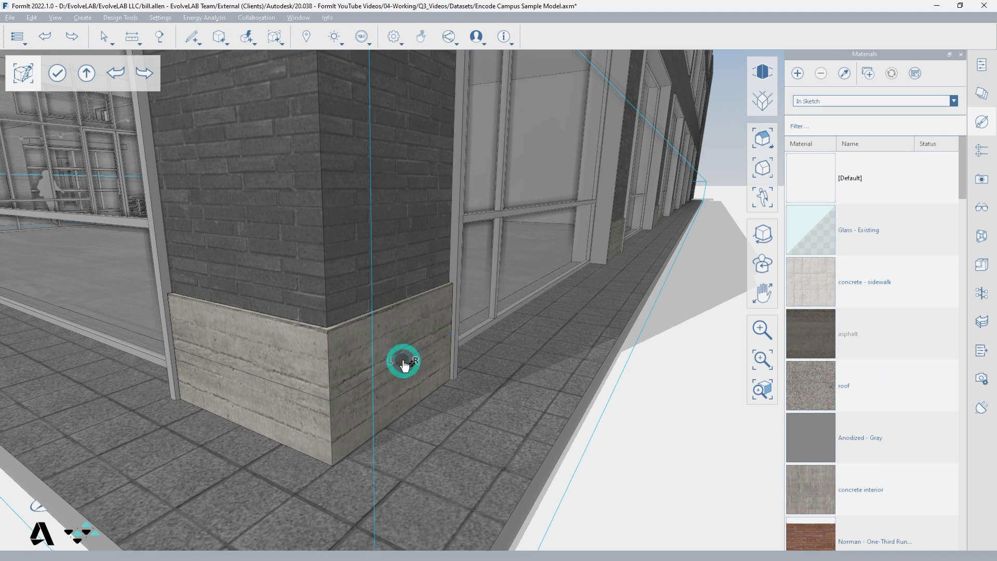
Pull the lower band of the corner pier's concrete base outward with a dimension of 2
{"action": "right_click", "coordinate": [404, 362]}
{"action": "left_click", "coordinate": [443, 289]}
{"action": "left_click_drag", "start_coordinate": [296, 411], "coordinate": [266, 428]}
{"action": "type", "text": "2"}
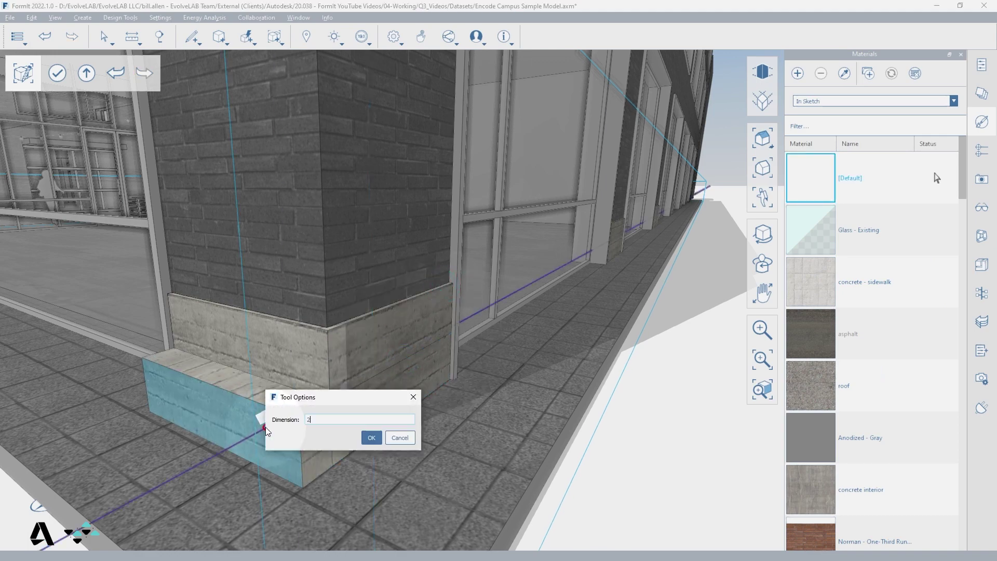
{"action": "key", "text": "Return"}
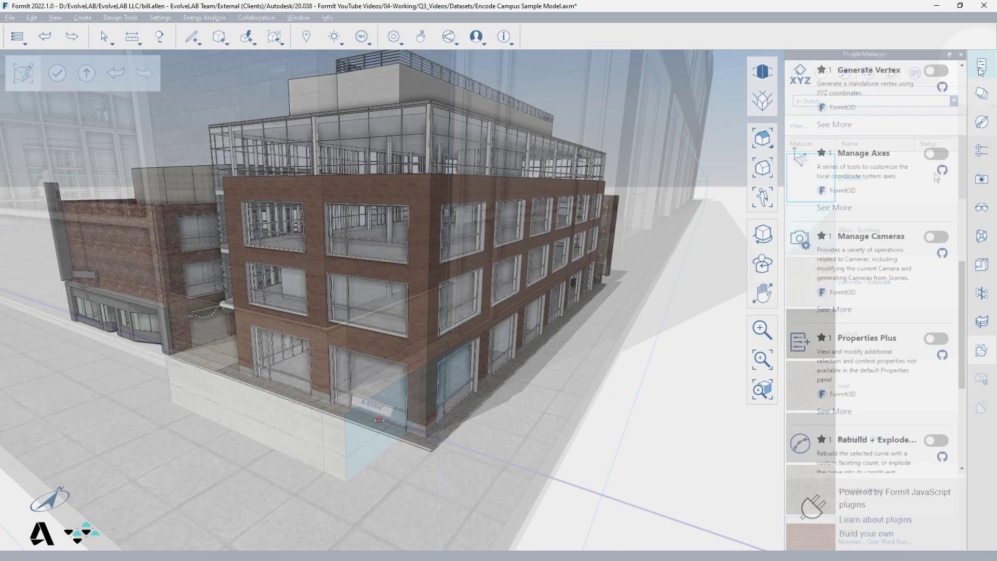
Enable the Properties Plus plugin after opening the default sketch properties
{"action": "left_click", "coordinate": [982, 65]}
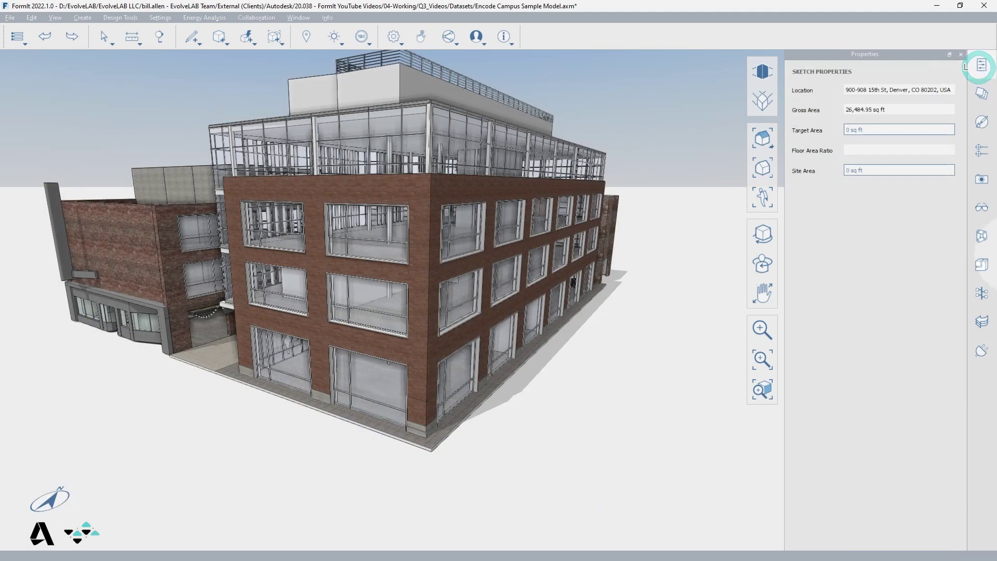
{"action": "left_click", "coordinate": [982, 349]}
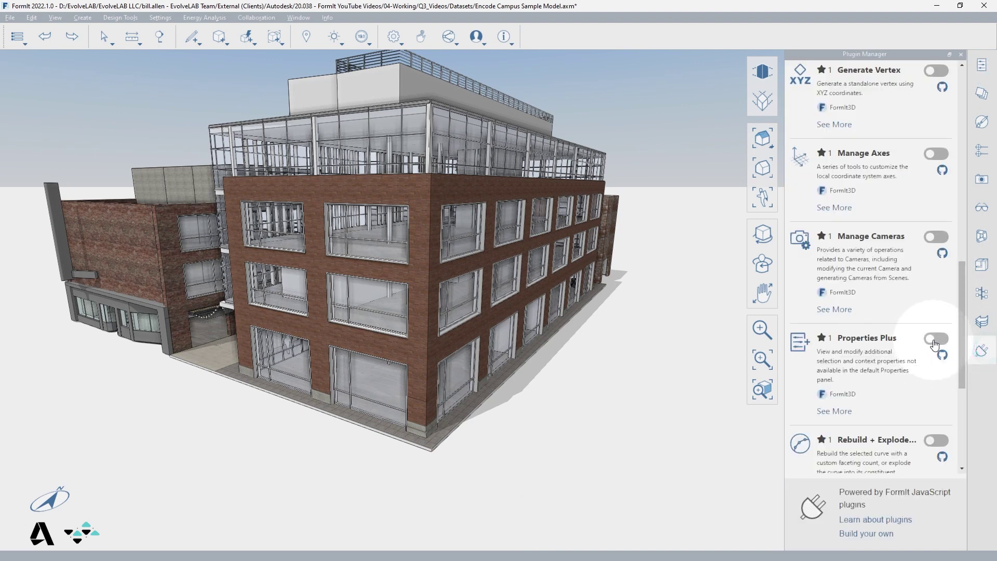
{"action": "left_click", "coordinate": [935, 344]}
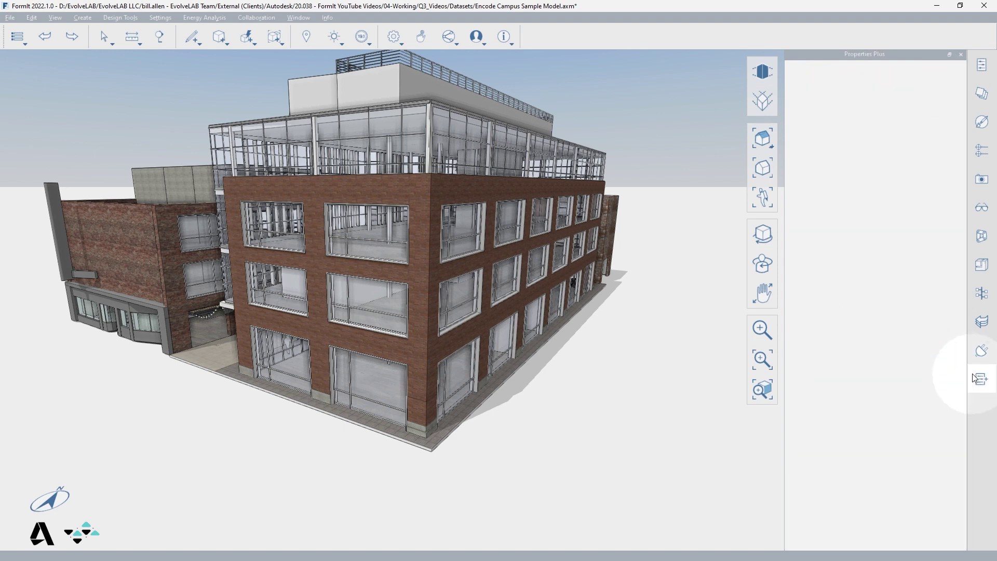
Rename the second-floor window group inside the brick facade group "Window 2nd + 3rd Floor" and exit the group
{"action": "double_click", "coordinate": [472, 302]}
{"action": "left_click", "coordinate": [466, 308]}
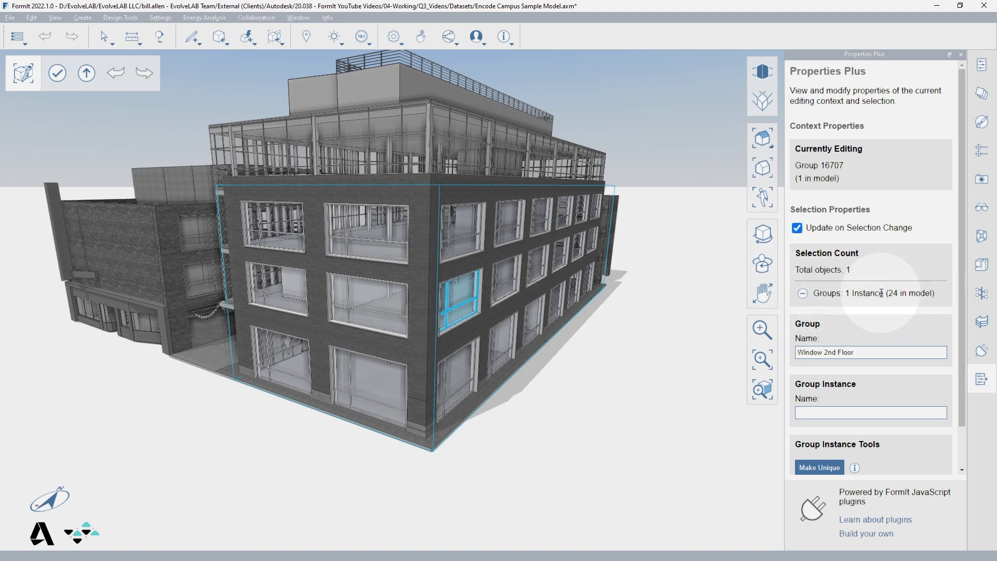
{"action": "left_click", "coordinate": [858, 352]}
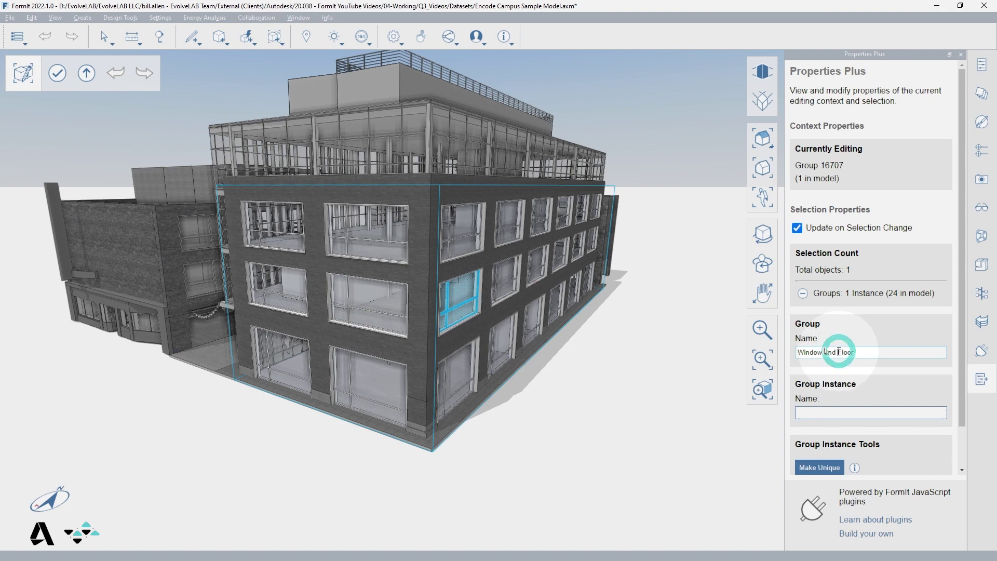
{"action": "left_click", "coordinate": [838, 352]}
{"action": "type", "text": "+ 3rd"}
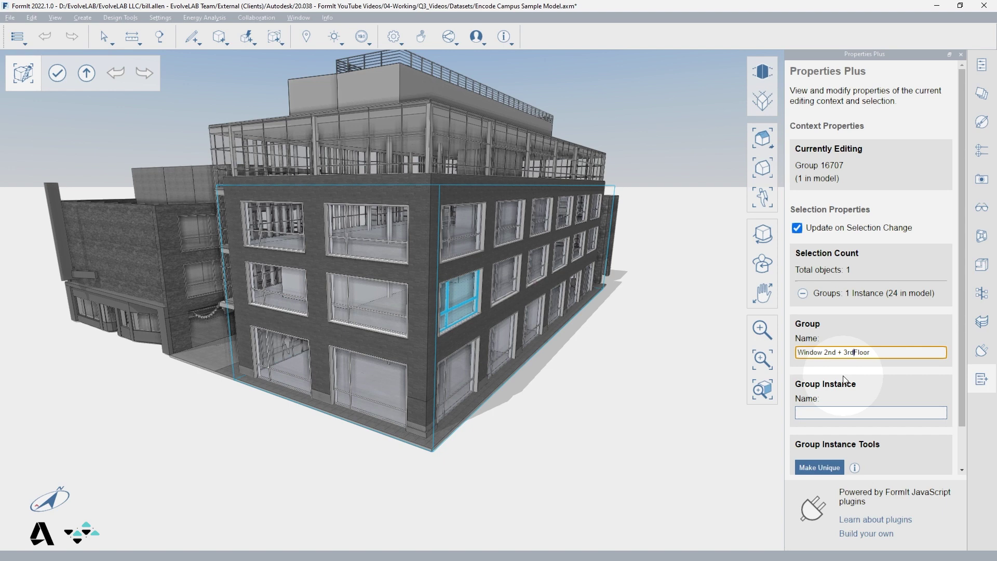
{"action": "double_click", "coordinate": [597, 401]}
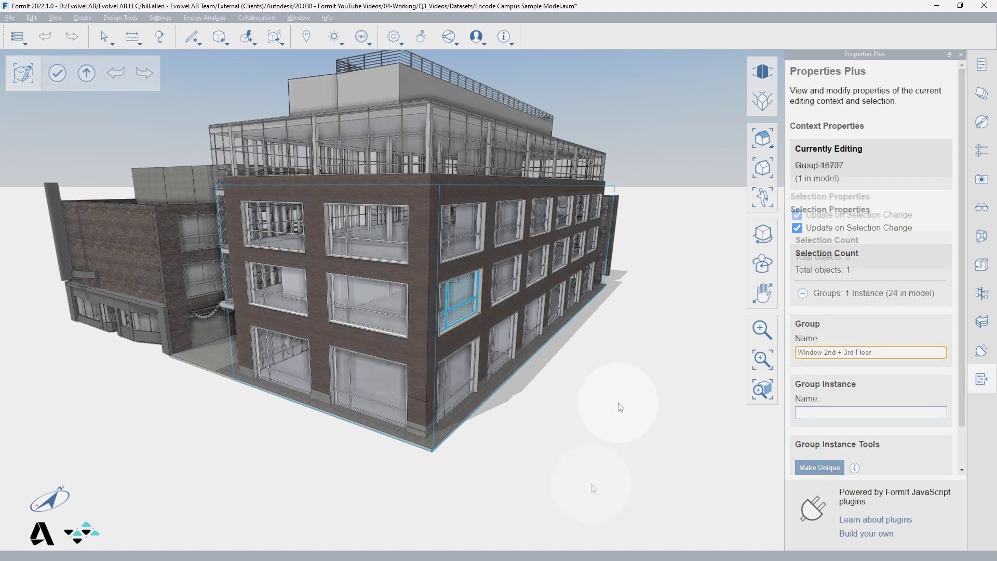
Select the whole building model, filter bodies, faces and edges out so only groups remain selected, and clear the selection
{"action": "mouse_move", "coordinate": [590, 484]}
{"action": "left_mouse_down"}
{"action": "mouse_move", "coordinate": [428, 415]}
{"action": "mouse_move", "coordinate": [157, 149]}
{"action": "left_mouse_up"}
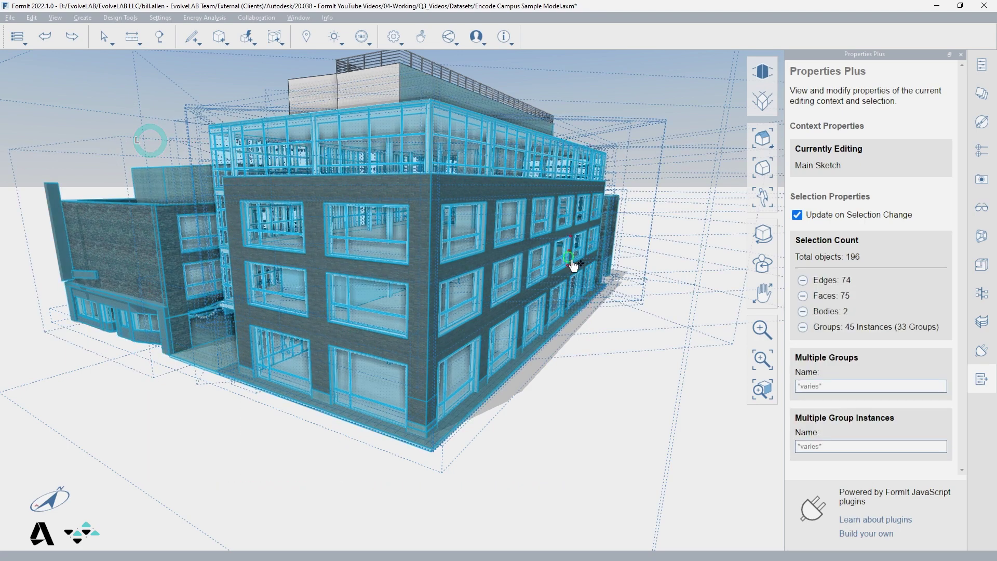
{"action": "left_click", "coordinate": [803, 311]}
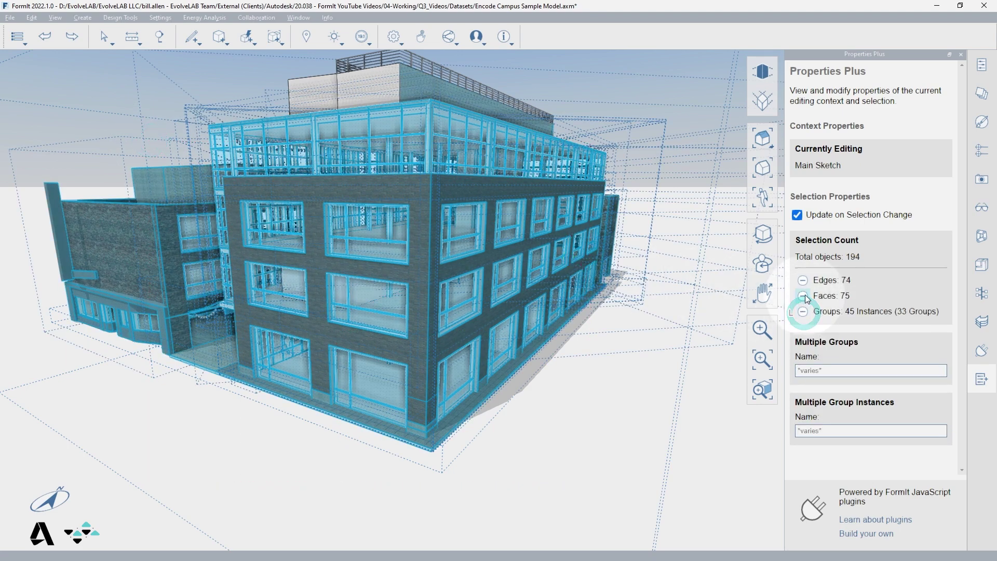
{"action": "left_click", "coordinate": [803, 296]}
{"action": "left_click", "coordinate": [803, 281]}
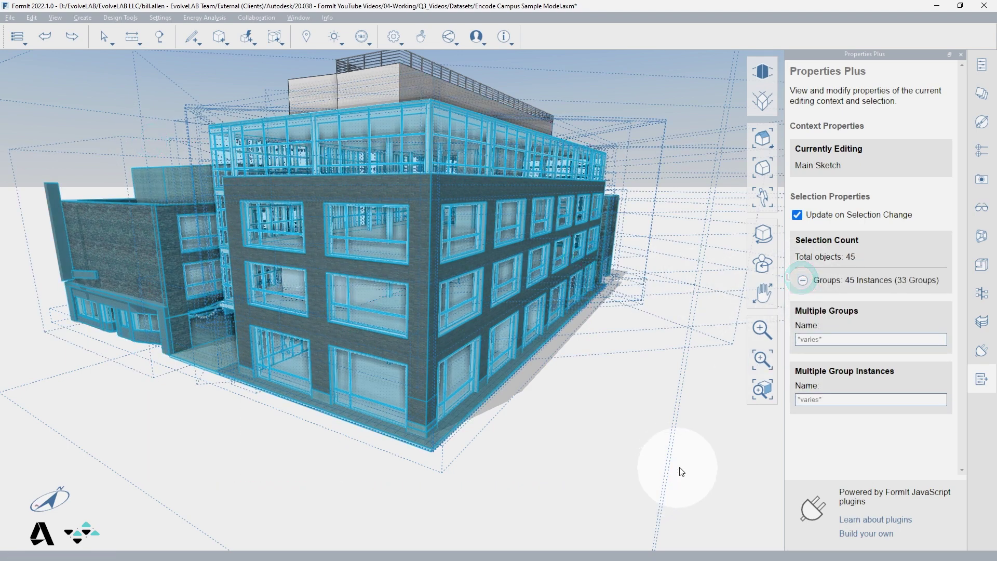
{"action": "left_click", "coordinate": [697, 462]}
Enable the Manage Cameras plugin and set the main camera's height above the Plaza level to 5'-4"
{"action": "left_click", "coordinate": [981, 350]}
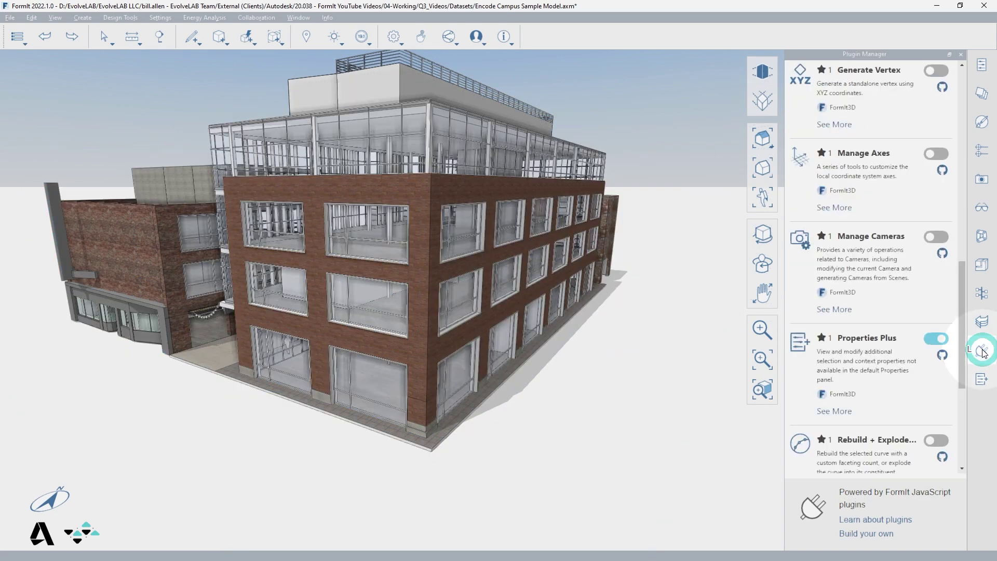
{"action": "left_click", "coordinate": [932, 239]}
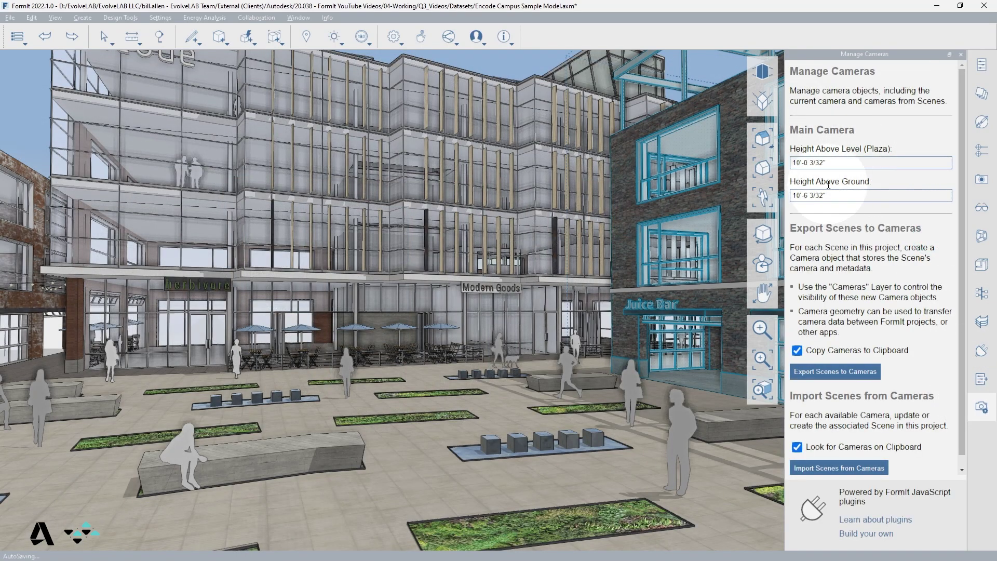
{"action": "left_click", "coordinate": [821, 162]}
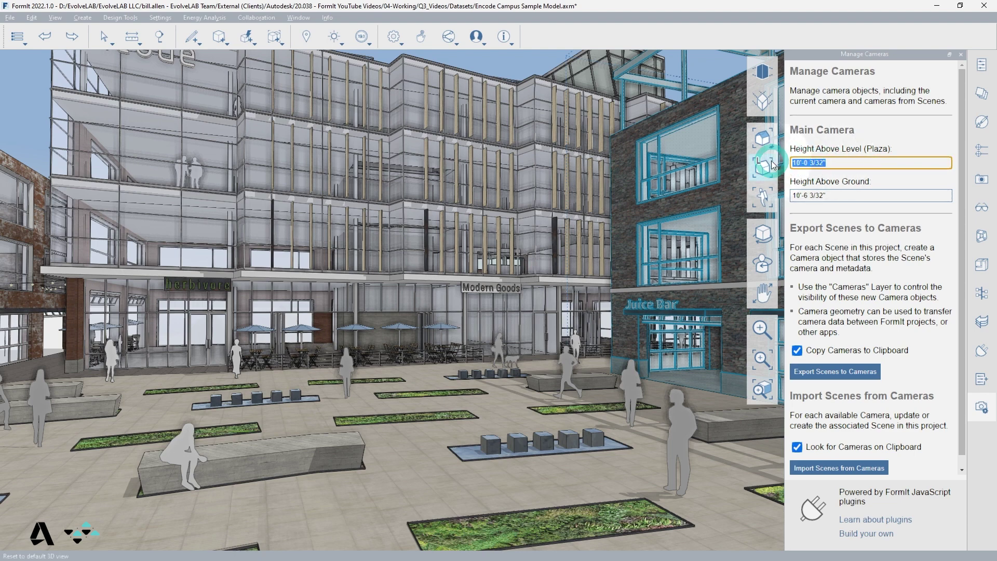
{"action": "type", "text": "5'-4\""}
{"action": "key", "text": "Return"}
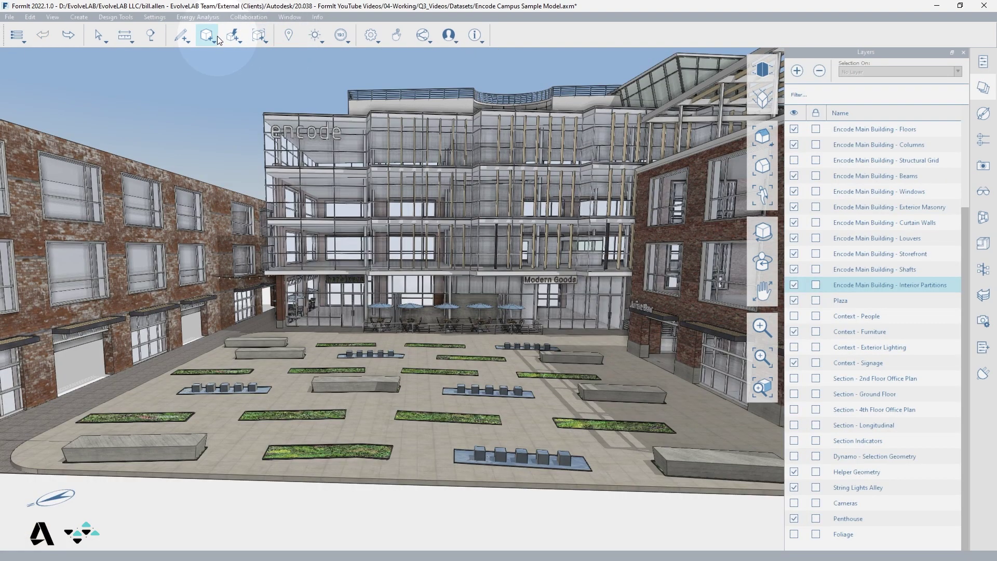
Place a default cube primitive on the open plaza in front of the encode building
{"action": "left_click", "coordinate": [211, 37]}
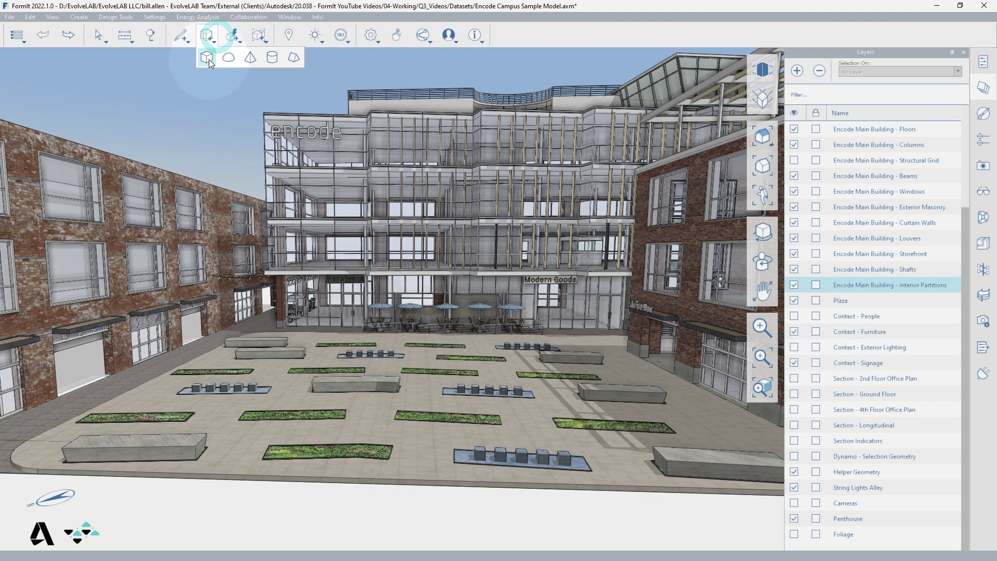
{"action": "left_click", "coordinate": [209, 59]}
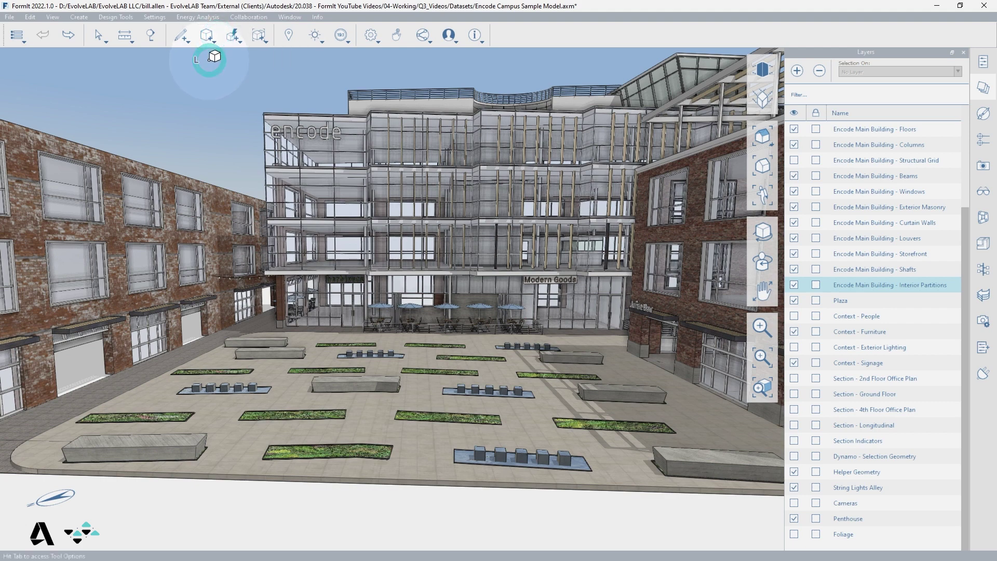
{"action": "left_click", "coordinate": [364, 429]}
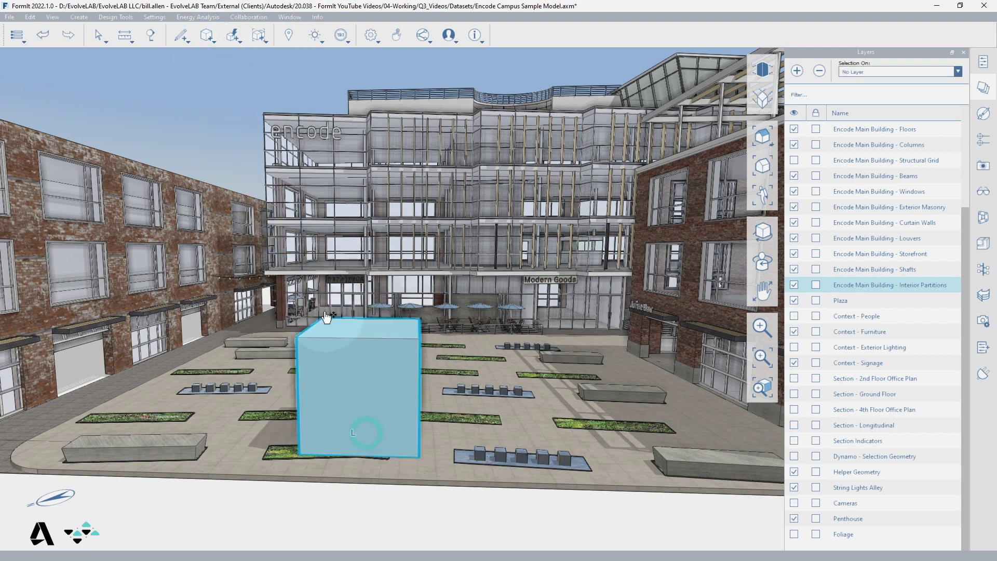
Copy the plaza cube and paste the duplicate in the same position as the original
{"action": "right_click", "coordinate": [338, 349]}
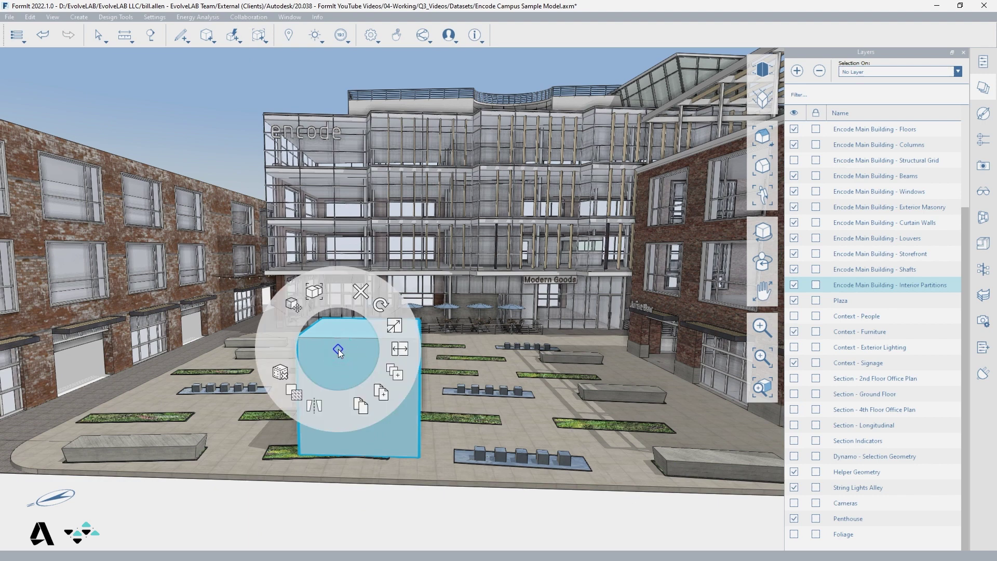
{"action": "left_click", "coordinate": [359, 408]}
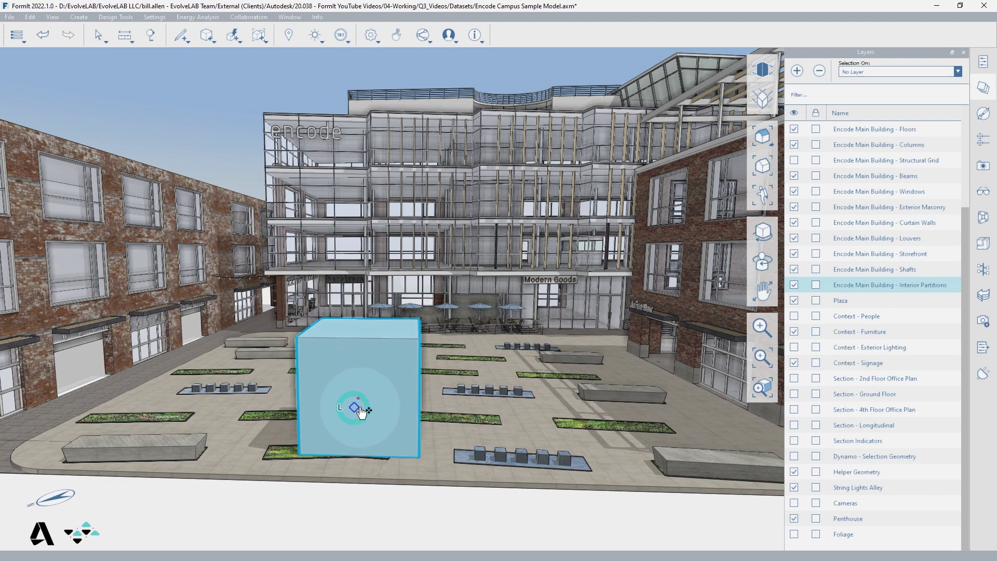
{"action": "right_click", "coordinate": [384, 393]}
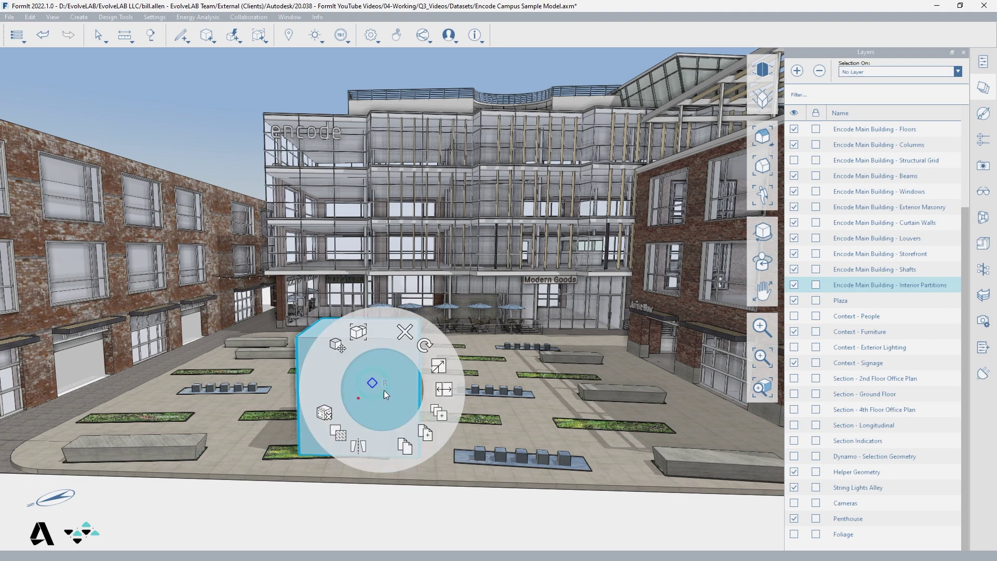
{"action": "left_click", "coordinate": [427, 452]}
{"action": "right_click_drag", "start_coordinate": [414, 459], "coordinate": [370, 463]}
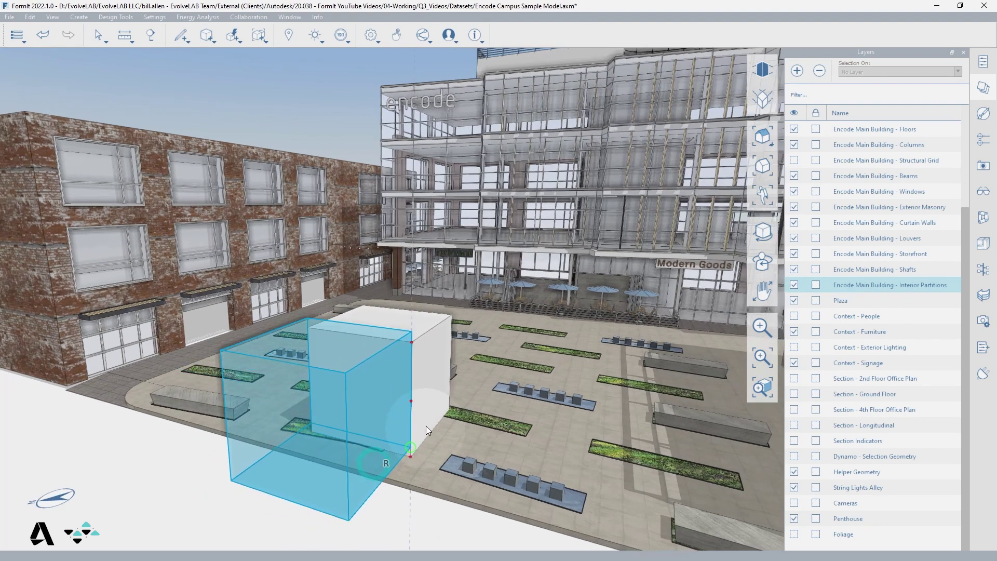
{"action": "left_click", "coordinate": [450, 409]}
Turn one of the two overlapping plaza cubes into a group and clear the selection
{"action": "left_click", "coordinate": [447, 405]}
{"action": "right_click", "coordinate": [416, 390]}
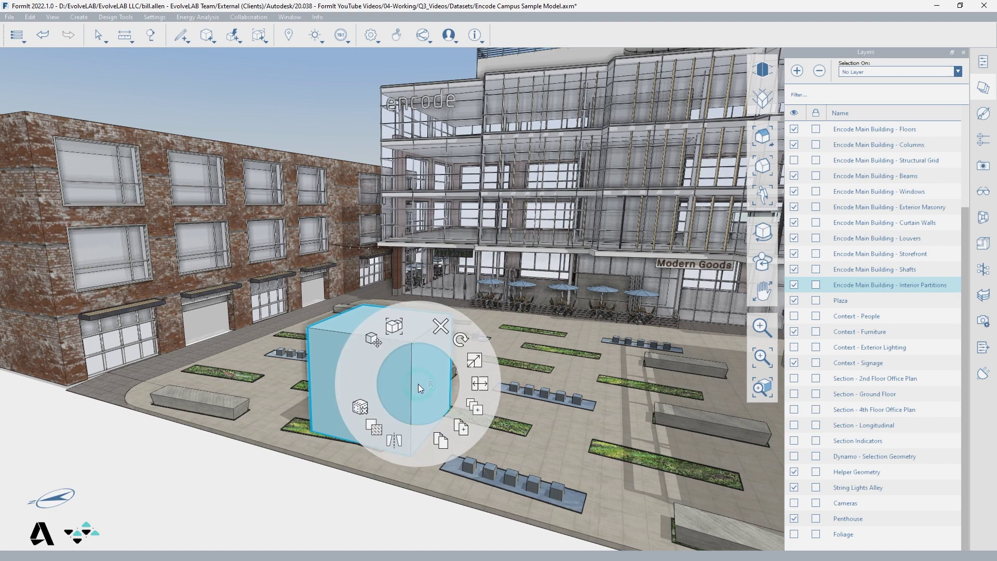
{"action": "left_click", "coordinate": [394, 334]}
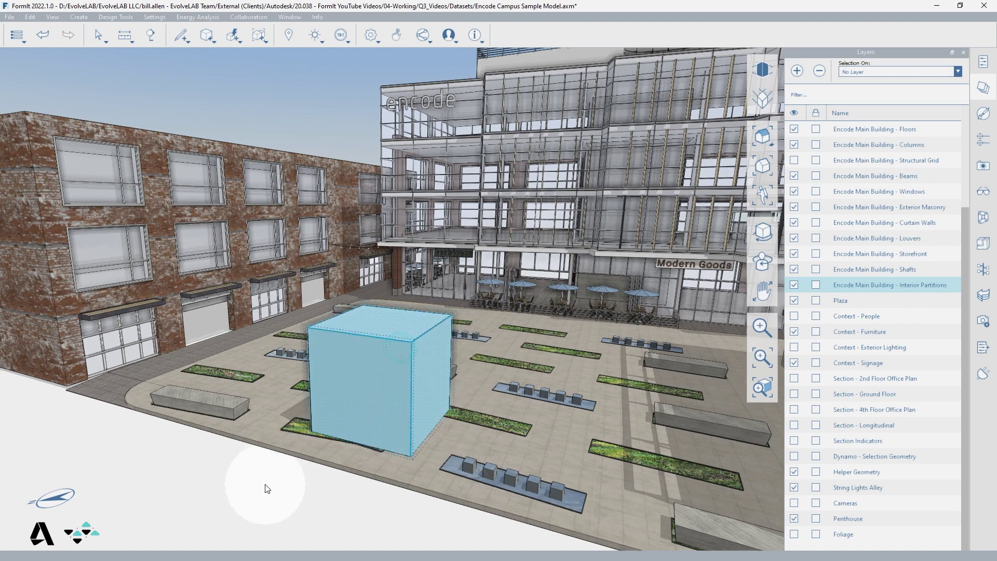
{"action": "left_click", "coordinate": [310, 473]}
Extrude the loose cube's side face outward so that it extends beyond the overlapping grouped cube
{"action": "left_click", "coordinate": [376, 390]}
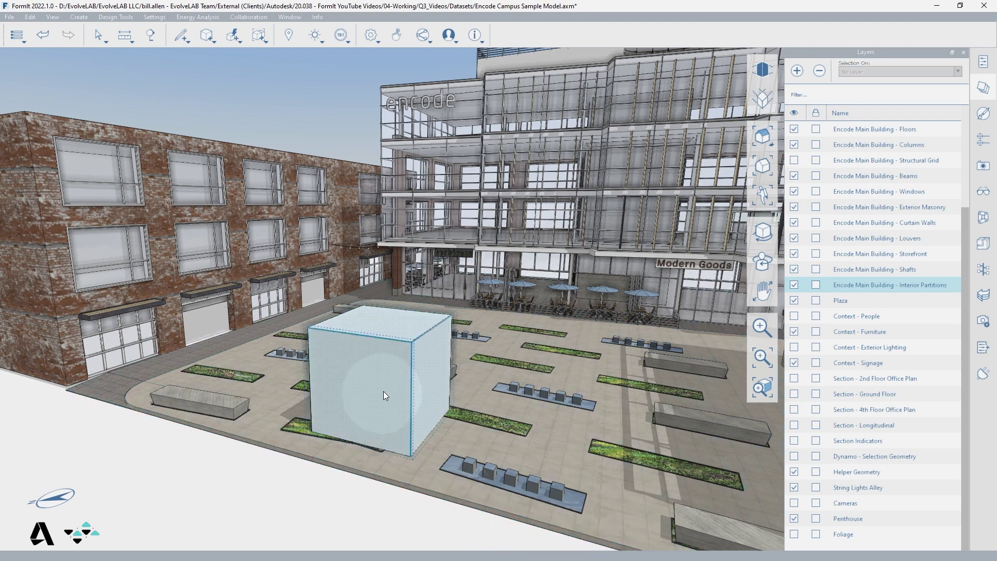
{"action": "left_click", "coordinate": [292, 425]}
{"action": "left_click", "coordinate": [373, 384]}
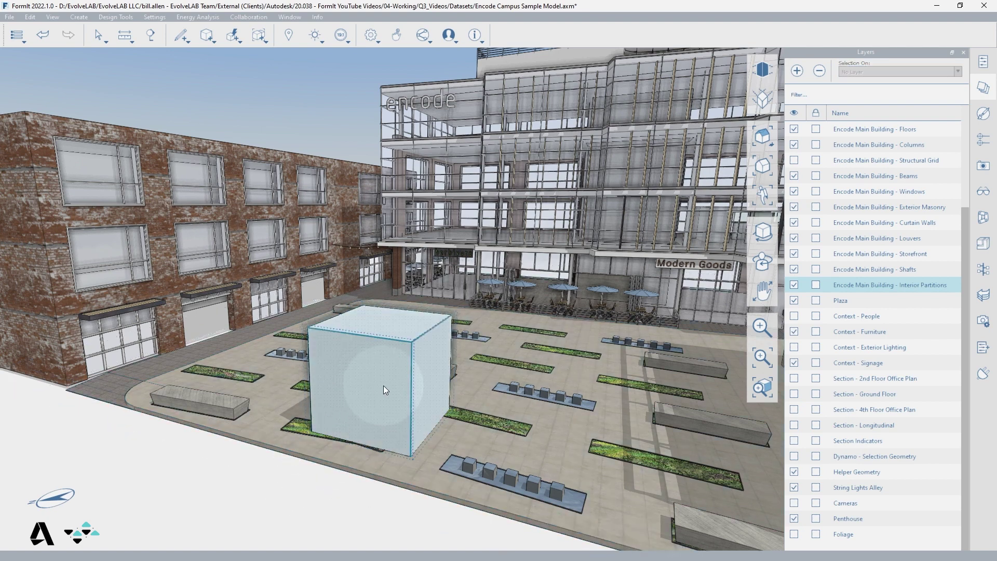
{"action": "key", "text": "Escape"}
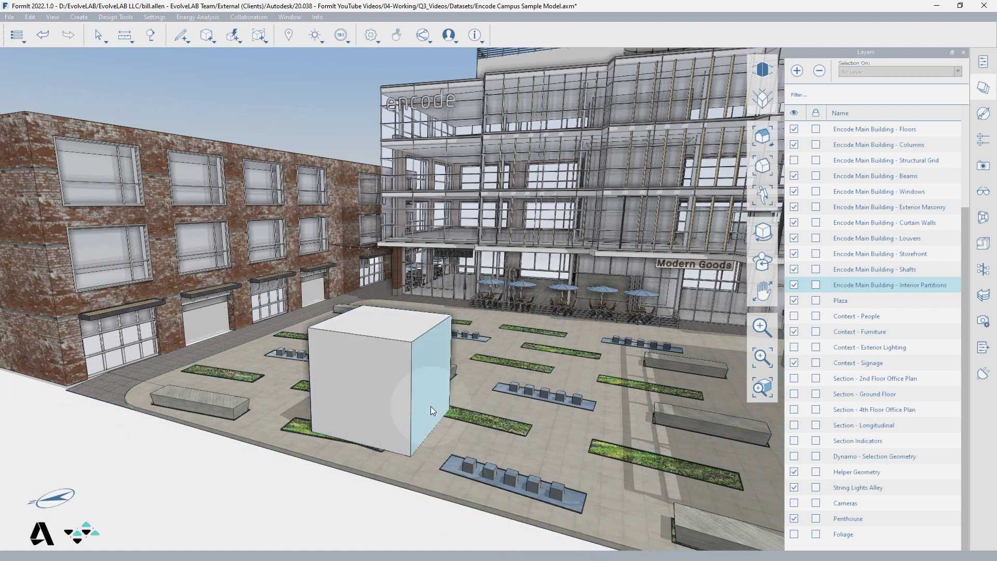
{"action": "left_click", "coordinate": [430, 409]}
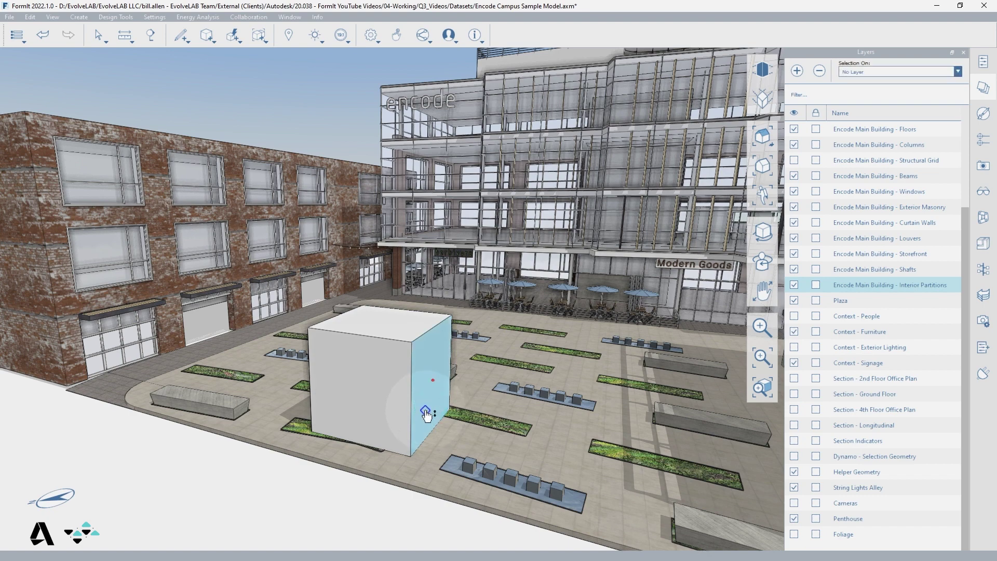
{"action": "left_click_drag", "start_coordinate": [427, 411], "coordinate": [486, 422]}
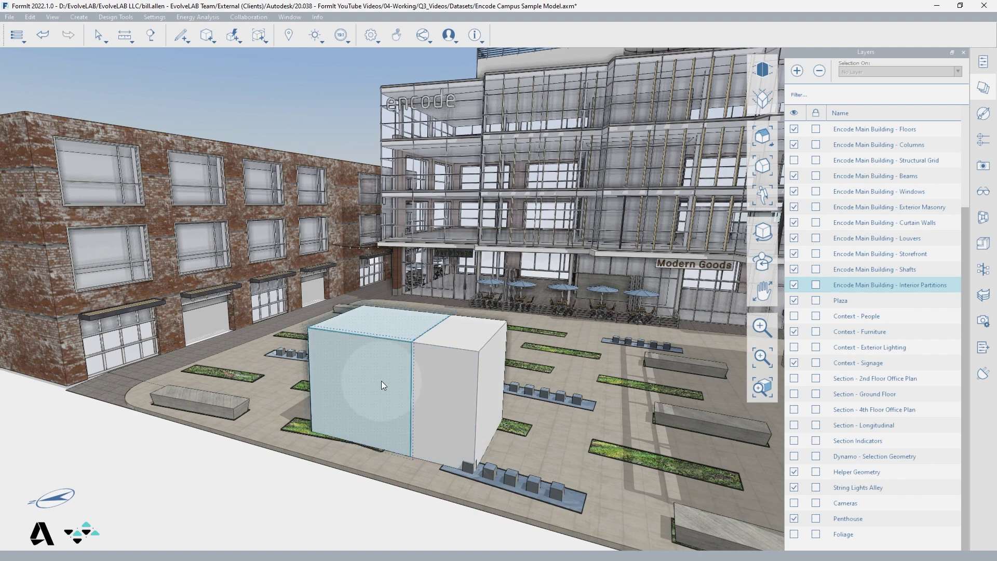